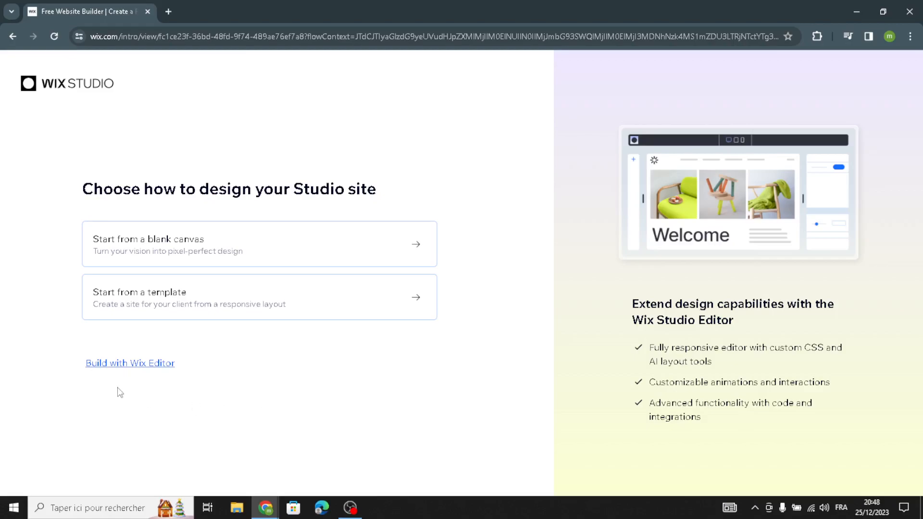
# Choose to build with Wix Editor without AI and search the website types for "board games and puzzles"
pyautogui.click(122, 365)
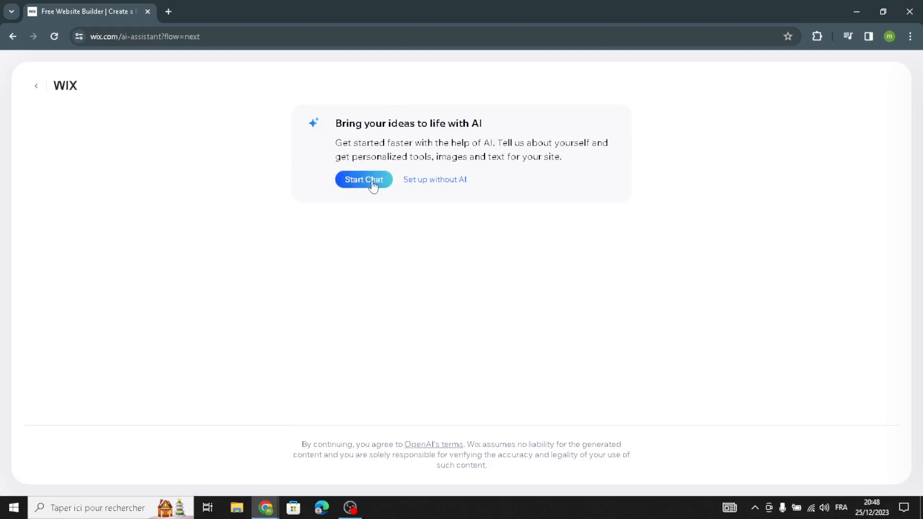
pyautogui.click(424, 181)
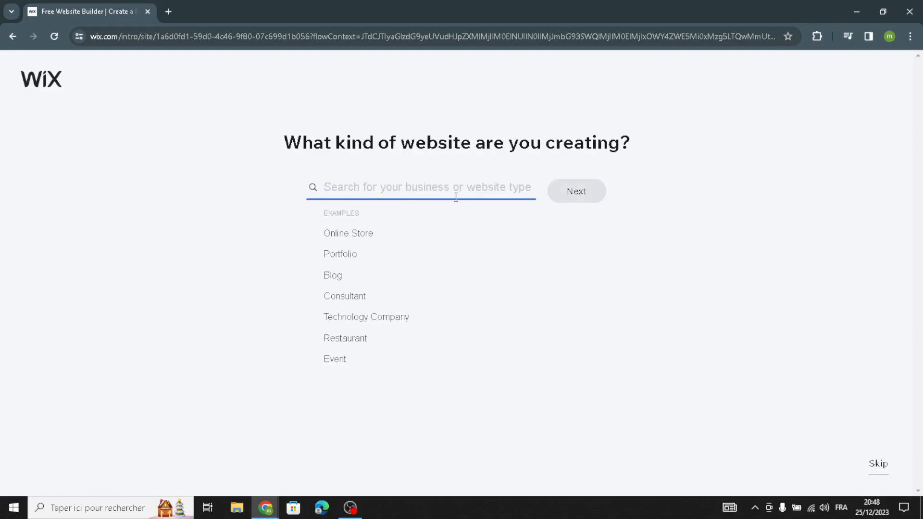
pyautogui.write('boar')
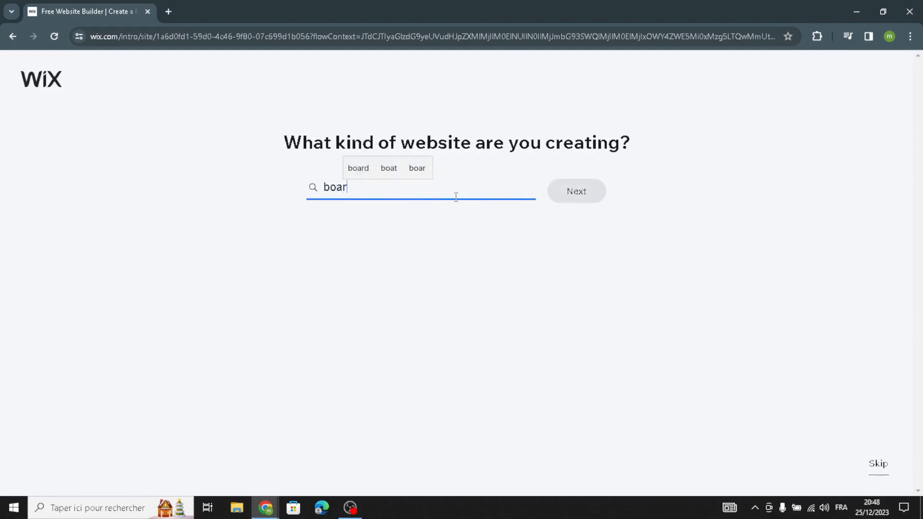
pyautogui.write('d gamesa')
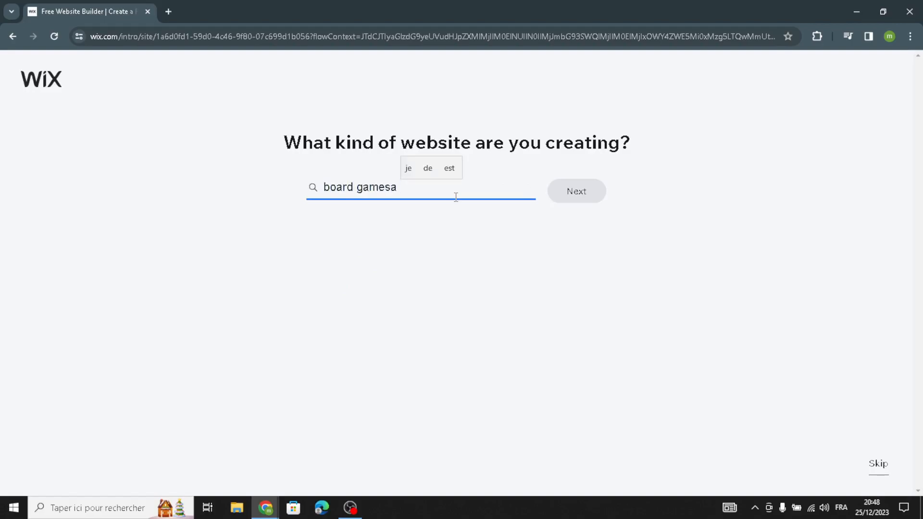
pyautogui.press('BackSpace')
pyautogui.write('and pu')
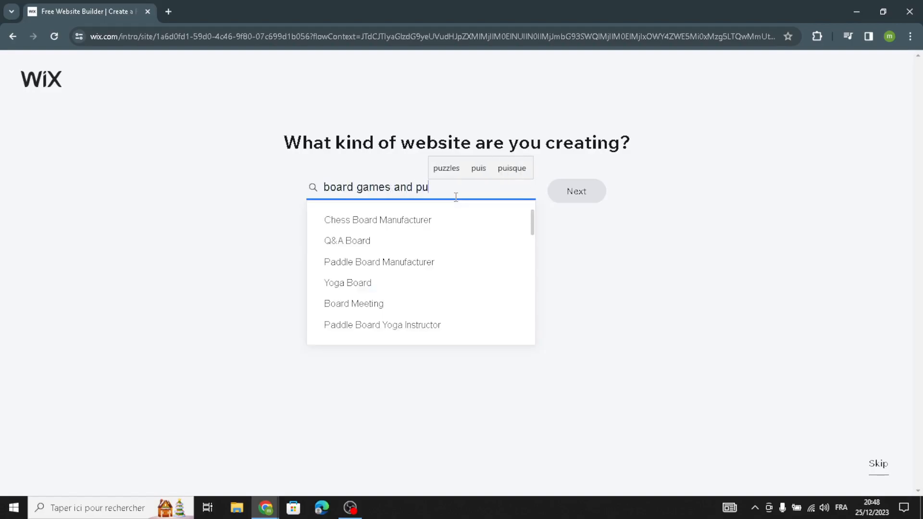
pyautogui.write('zzles')
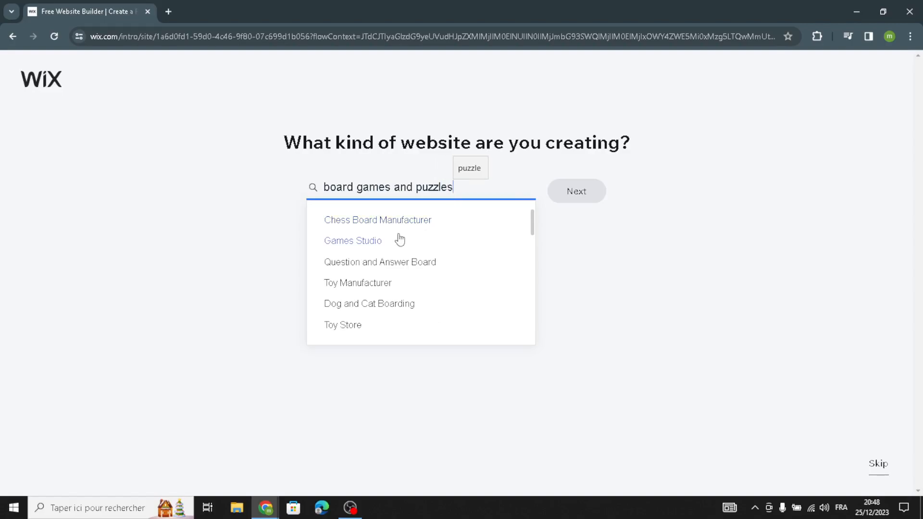
# Look through the suggested website types, choose Chess Board Manufacturer and continue to the store setup
pyautogui.scroll(-3, 438, 277)
pyautogui.scroll(3, 440, 277)
pyautogui.scroll(-1, 439, 278)
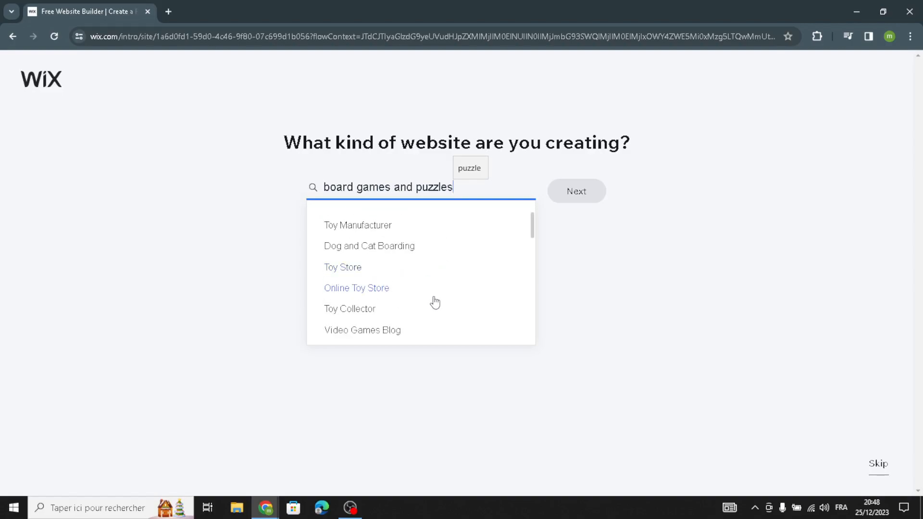
pyautogui.scroll(-1, 425, 318)
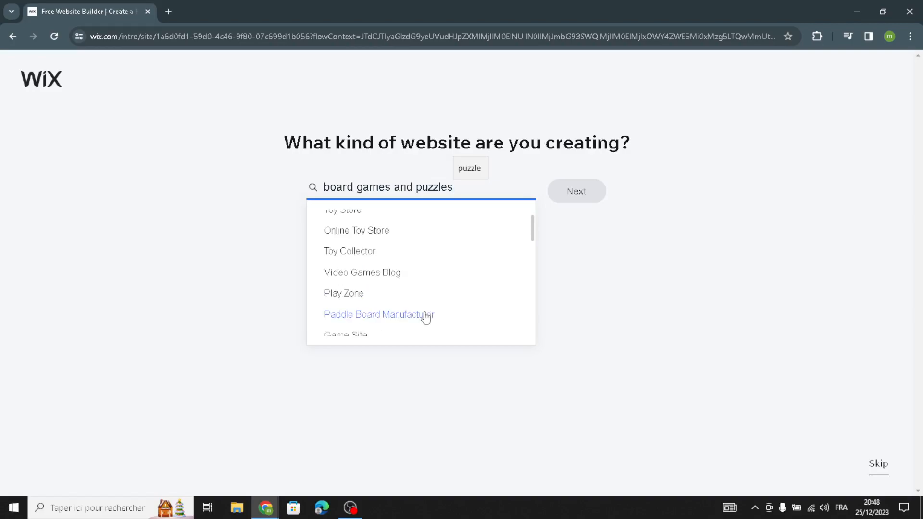
pyautogui.scroll(-3, 427, 326)
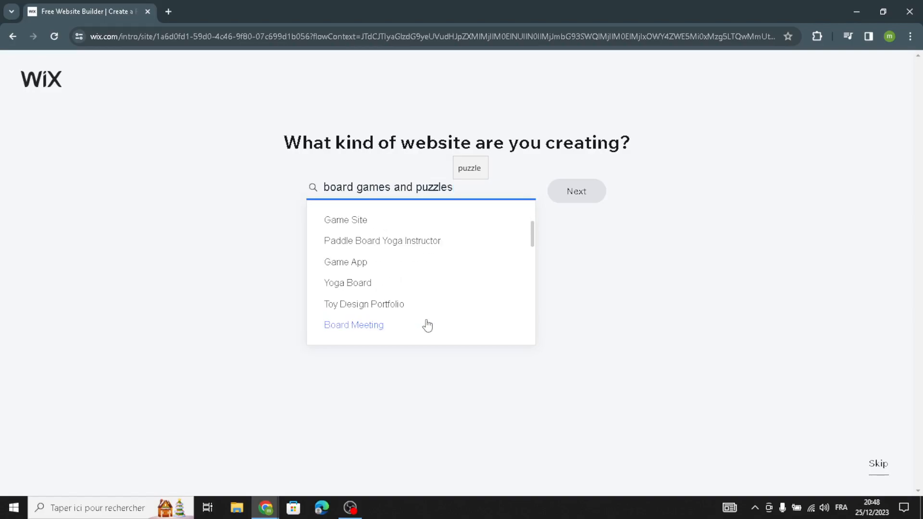
pyautogui.scroll(-2, 427, 326)
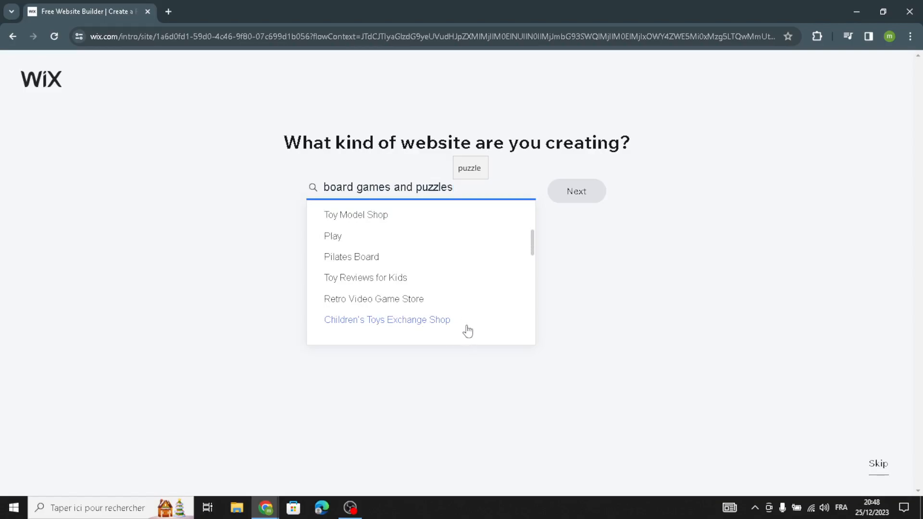
pyautogui.scroll(-2, 466, 331)
pyautogui.scroll(-1, 466, 330)
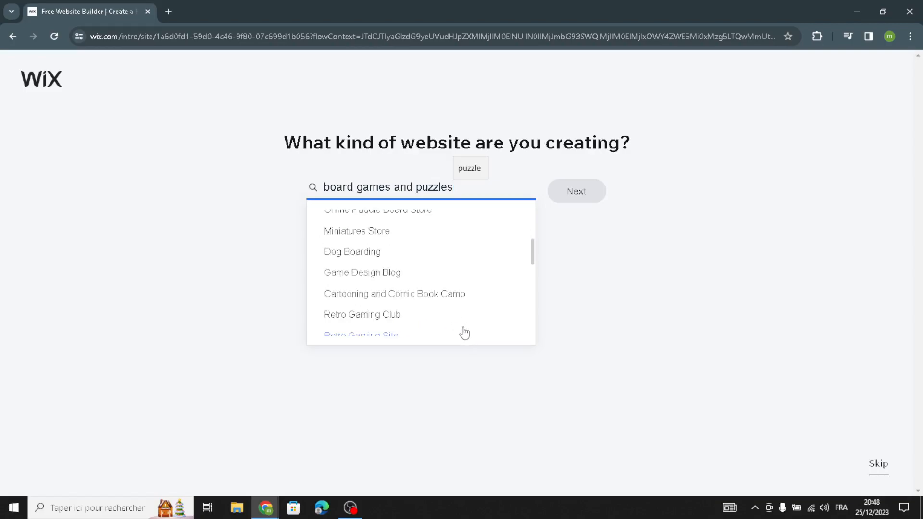
pyautogui.scroll(4, 464, 332)
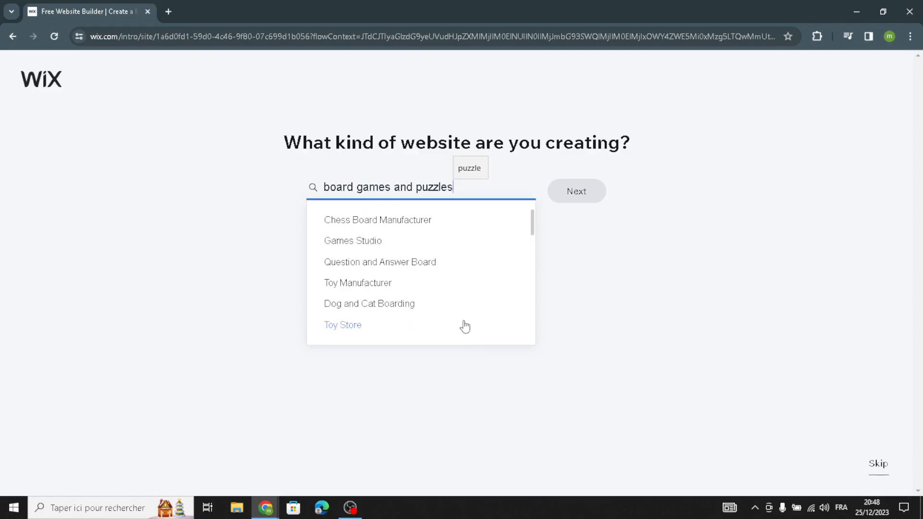
pyautogui.click(407, 222)
pyautogui.click(576, 192)
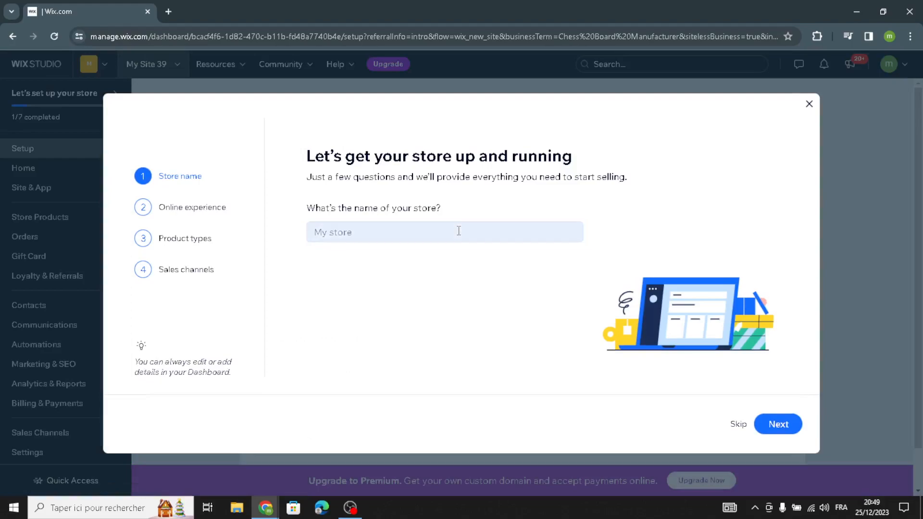
# Name the store PuzzlePlay and continue to the online experience question
pyautogui.click(458, 230)
pyautogui.write('PuzzlePlay')
pyautogui.click(776, 424)
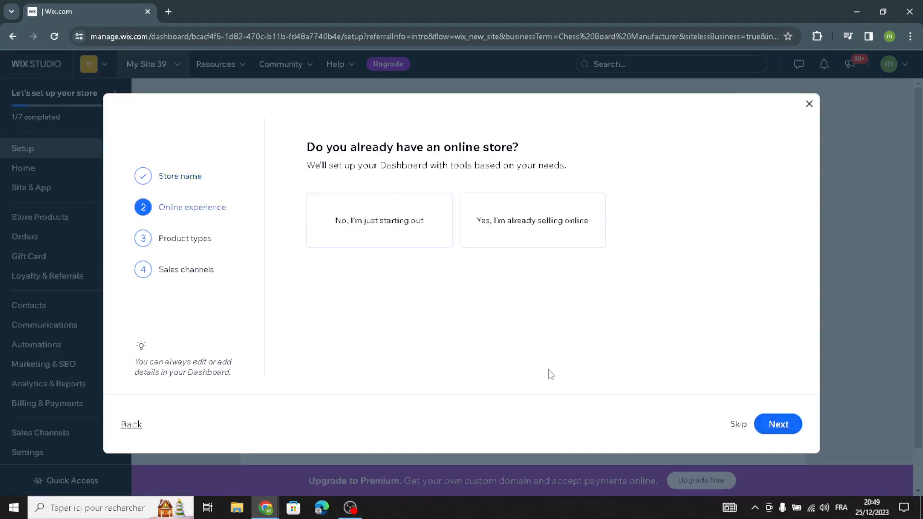
# Complete the online experience question and continue with physical products as what the store sells
pyautogui.click(770, 425)
pyautogui.click(411, 226)
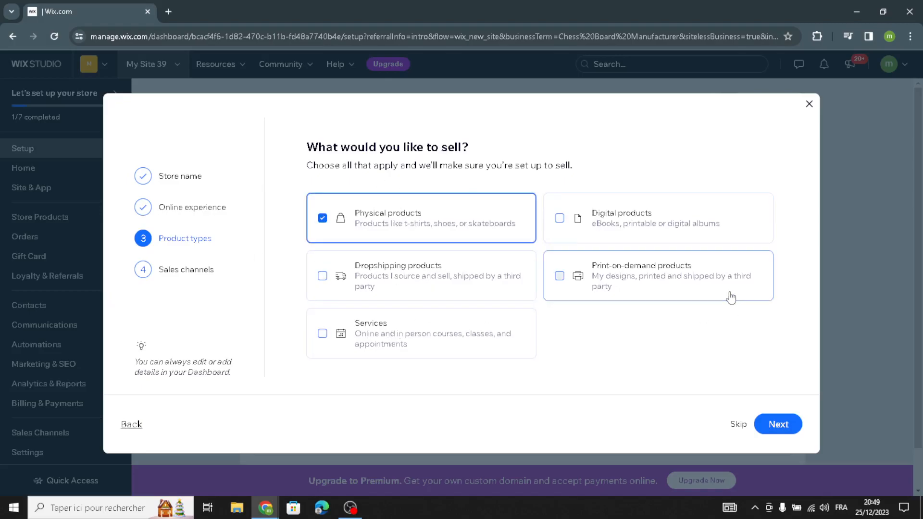
pyautogui.click(769, 425)
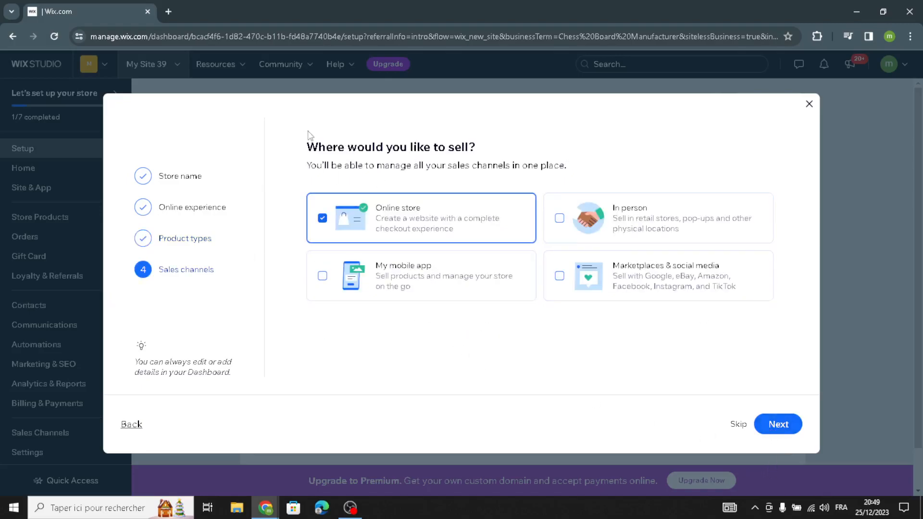
# Add My mobile app and Marketplaces & social media to the sales channels and finish the store setup to reach the dashboard
pyautogui.click(390, 263)
pyautogui.click(620, 281)
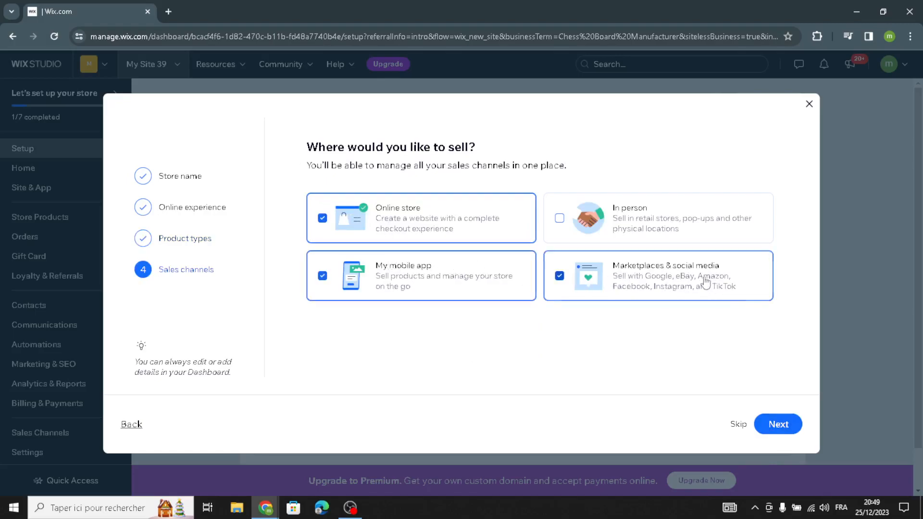
pyautogui.click(777, 424)
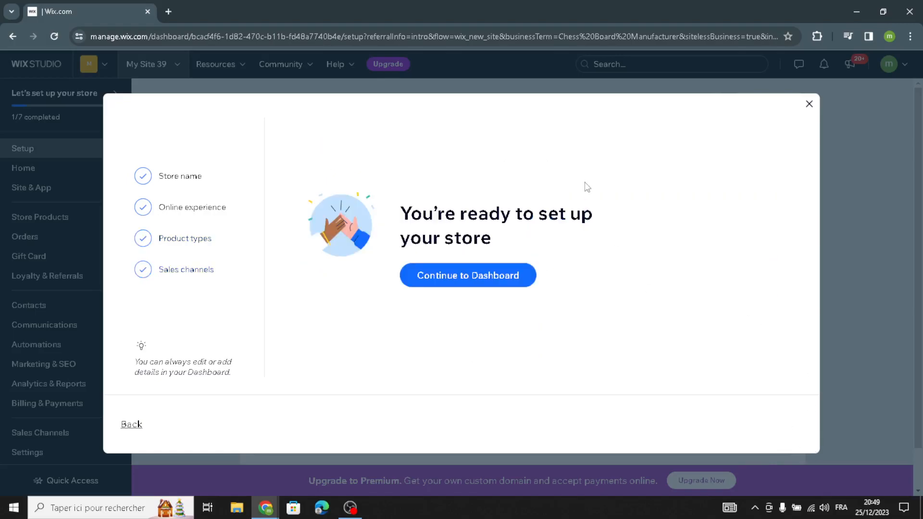
pyautogui.click(494, 282)
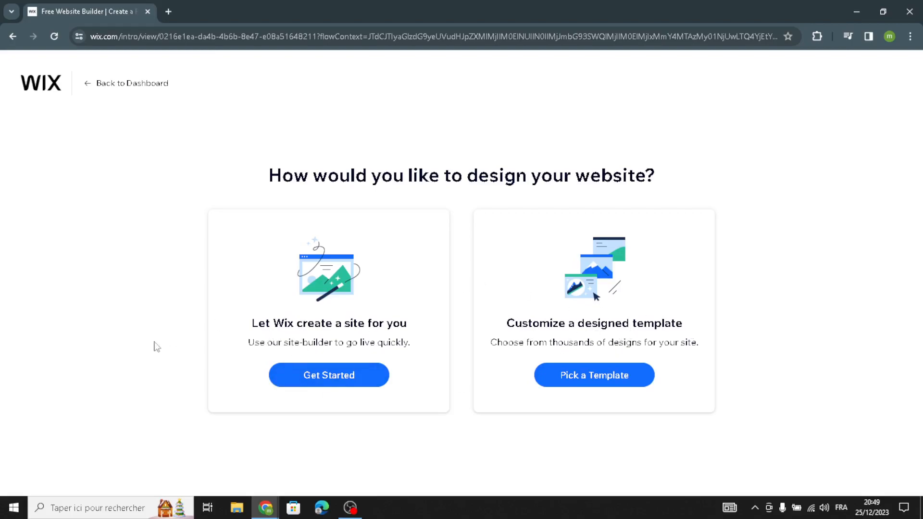
# Let Wix create the site and apply the Classic theme
pyautogui.click(327, 380)
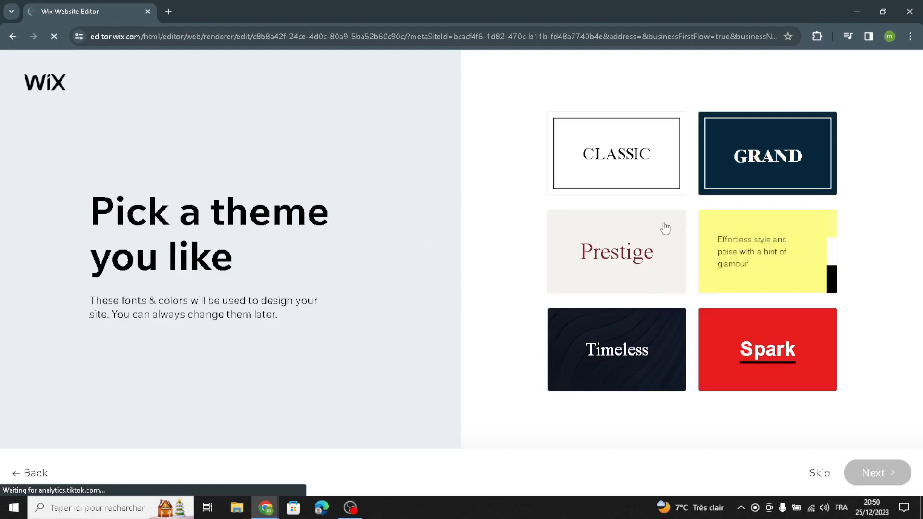
pyautogui.click(624, 161)
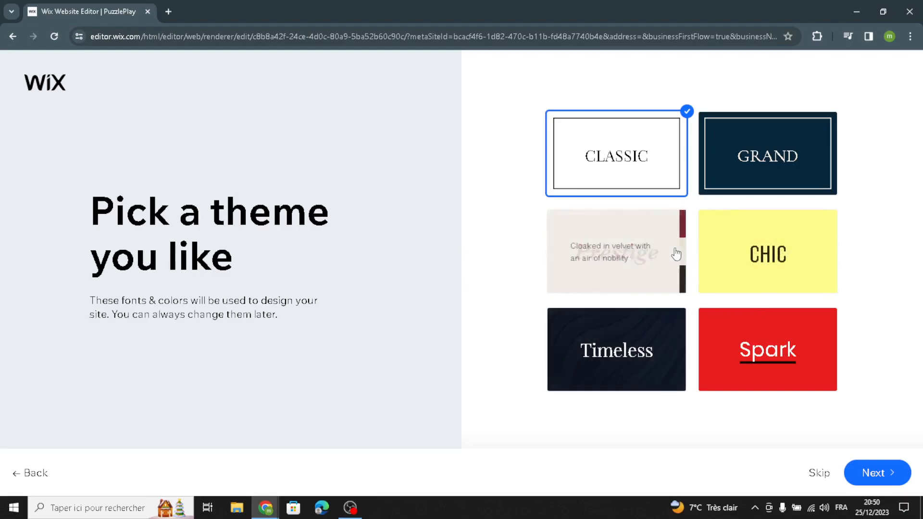
pyautogui.click(869, 472)
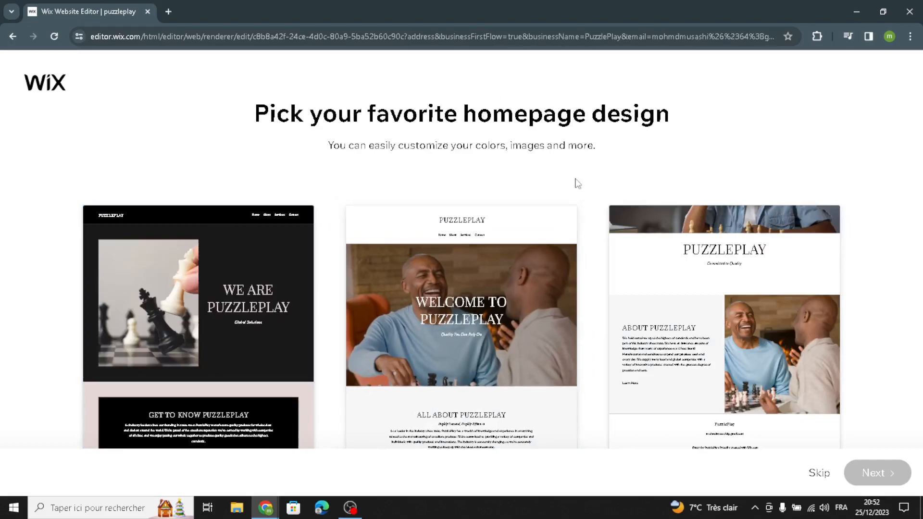
# Use the "Welcome to PuzzlePlay" homepage design and open the site in the editor without adding any suggested pages
pyautogui.click(538, 226)
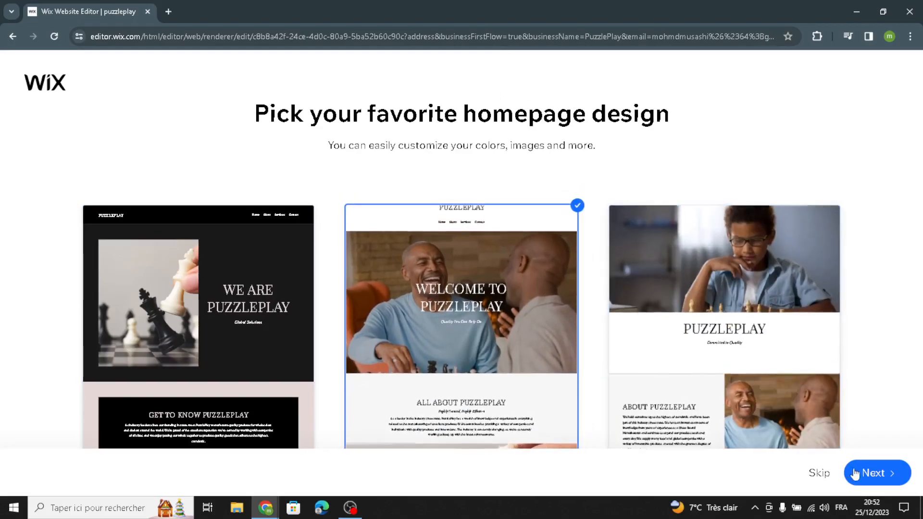
pyautogui.click(865, 472)
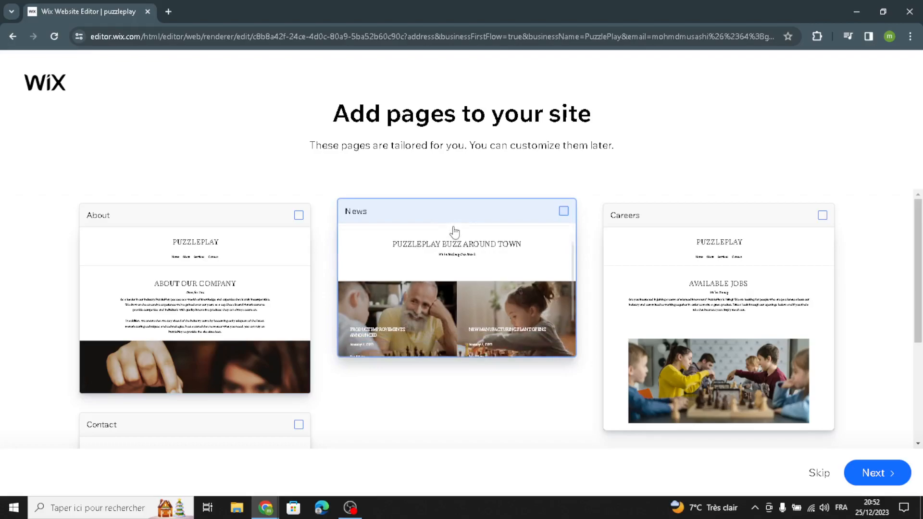
pyautogui.click(877, 472)
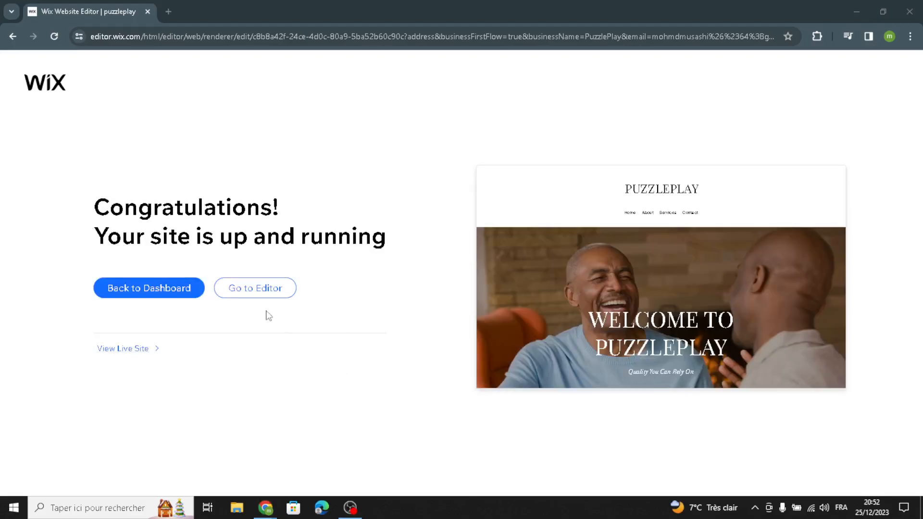
pyautogui.click(269, 287)
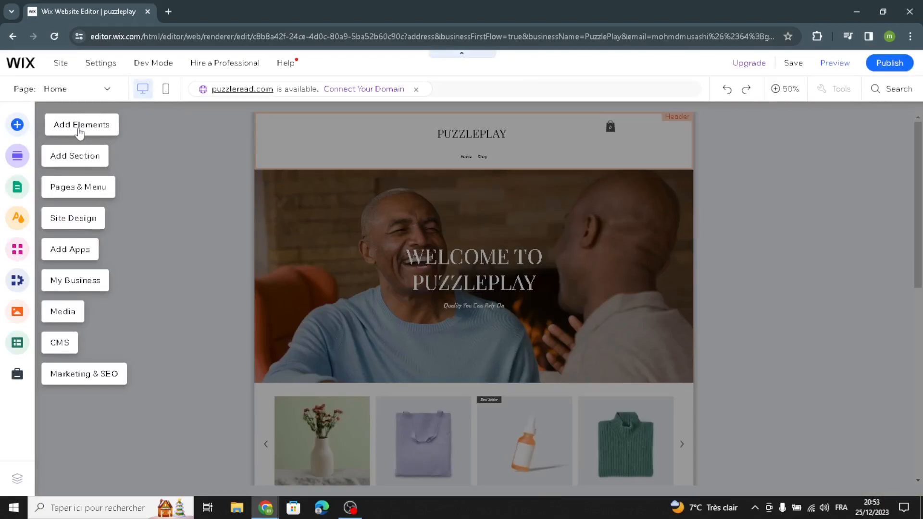
# Browse the text and image elements that can be added, including titles, paragraphs, Free from Wix images and Free Wix Illustrations
pyautogui.click(78, 130)
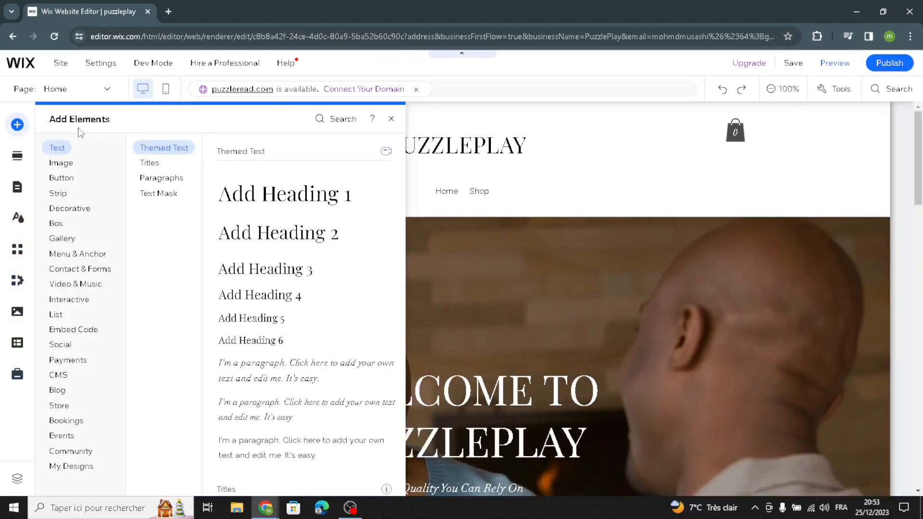
pyautogui.click(149, 163)
pyautogui.click(161, 178)
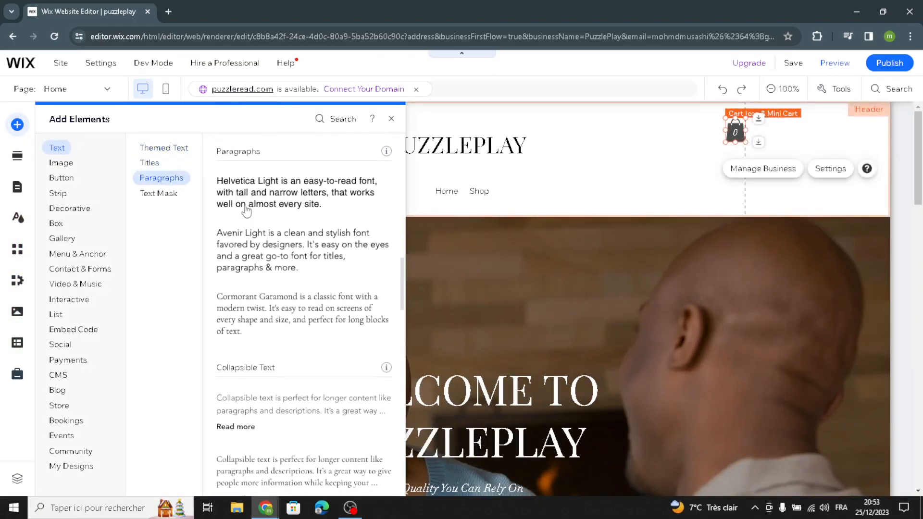
pyautogui.click(68, 164)
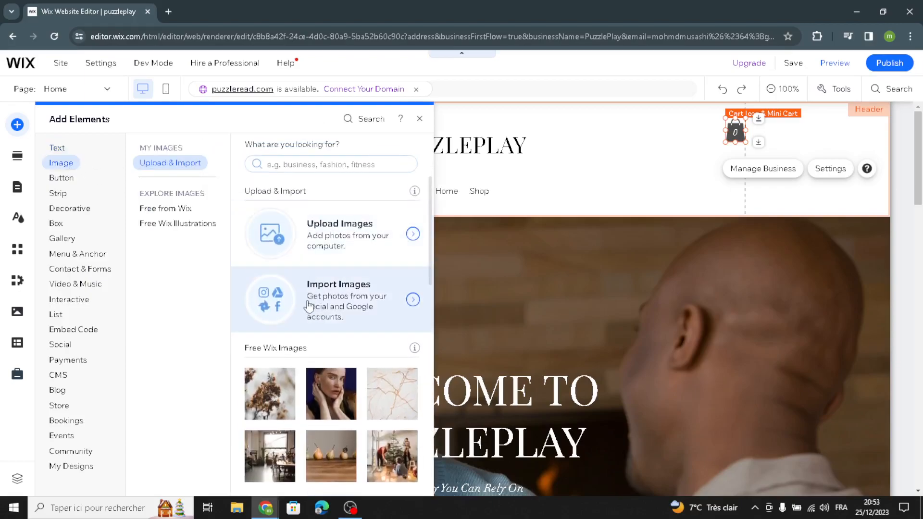
pyautogui.click(178, 208)
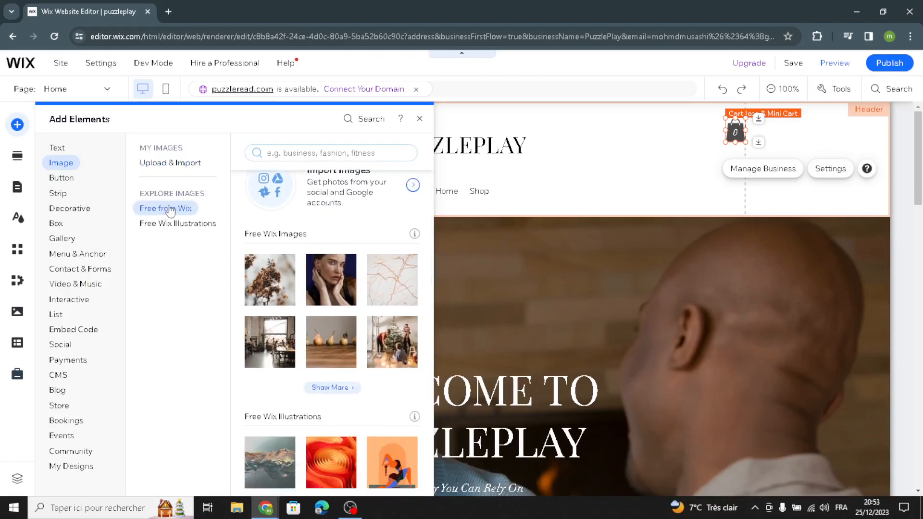
pyautogui.click(164, 225)
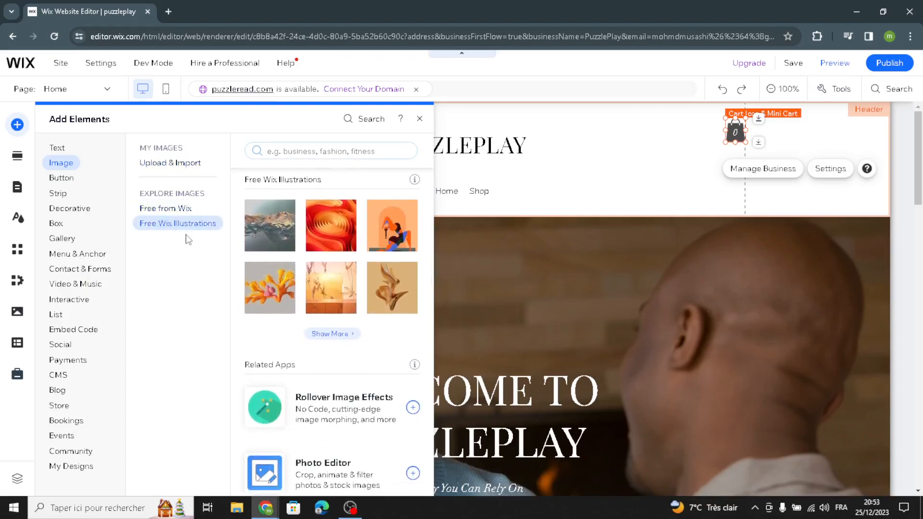
# Look through the addable button elements, covering text and icon, icon, and image buttons
pyautogui.click(65, 177)
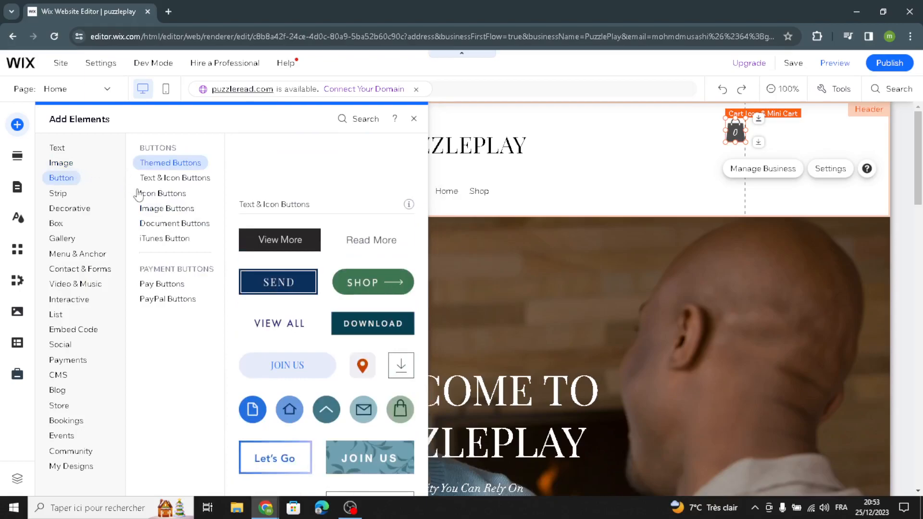
pyautogui.click(154, 182)
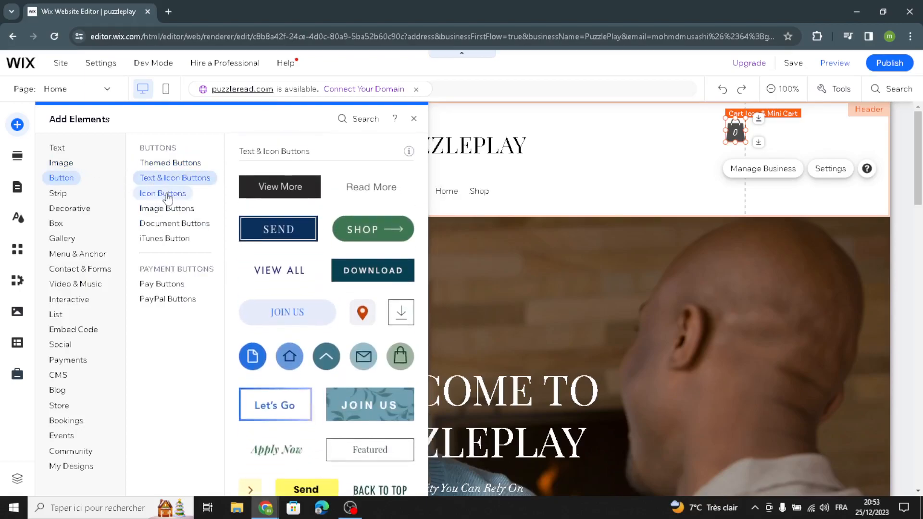
pyautogui.click(161, 194)
pyautogui.click(166, 208)
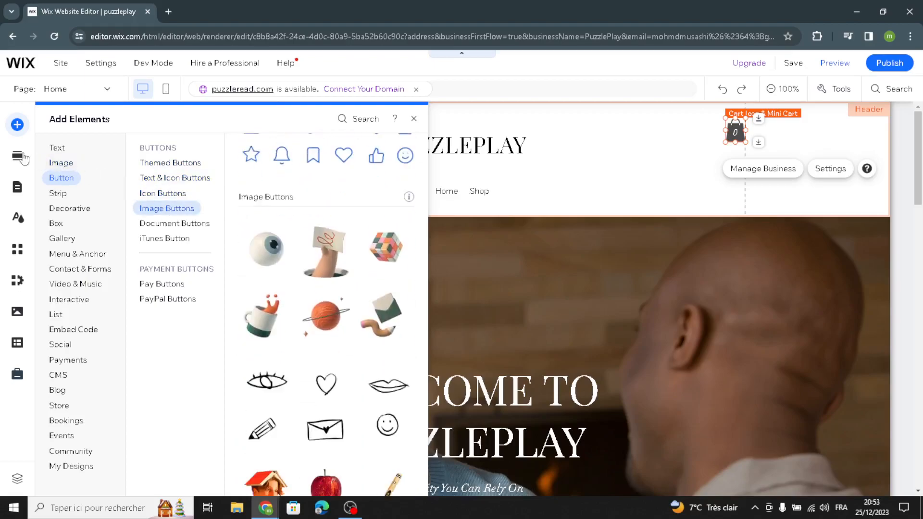
# Examine the decorative elements, including themed lines, basic shapes, arrows, and horizontal and vertical lines
pyautogui.click(84, 210)
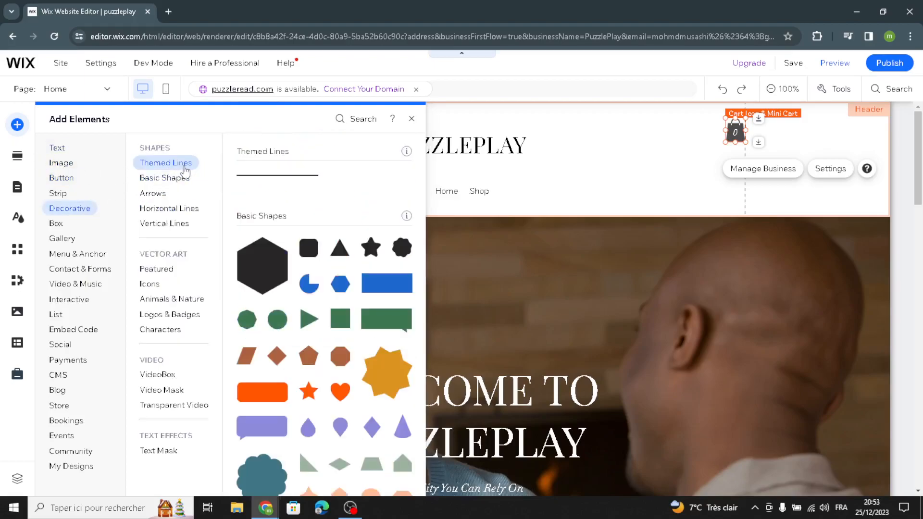
pyautogui.click(166, 178)
pyautogui.click(160, 197)
pyautogui.click(171, 209)
pyautogui.click(172, 226)
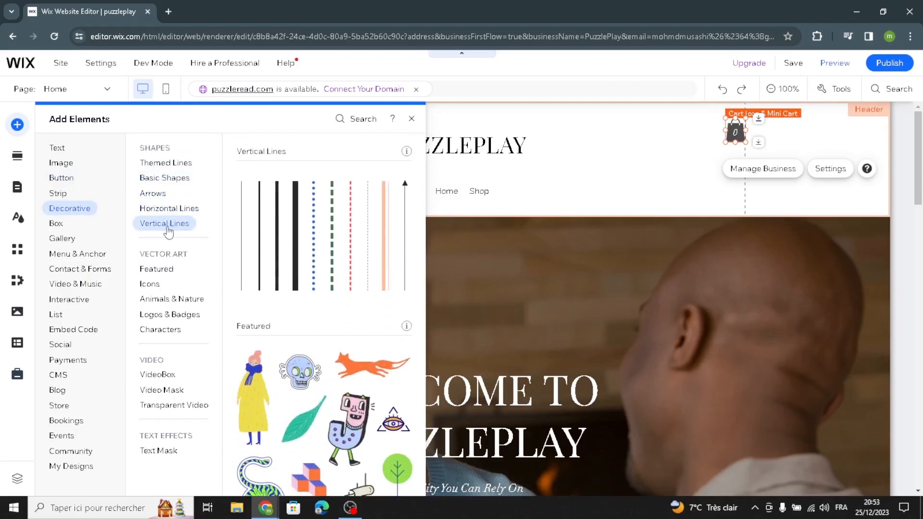
pyautogui.click(168, 162)
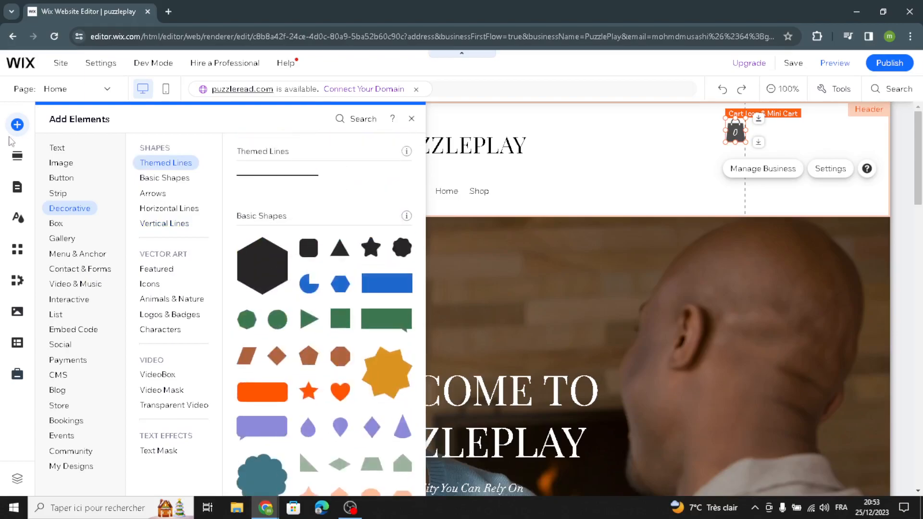
# Review the section categories available to add and the Site Design customization options
pyautogui.click(18, 160)
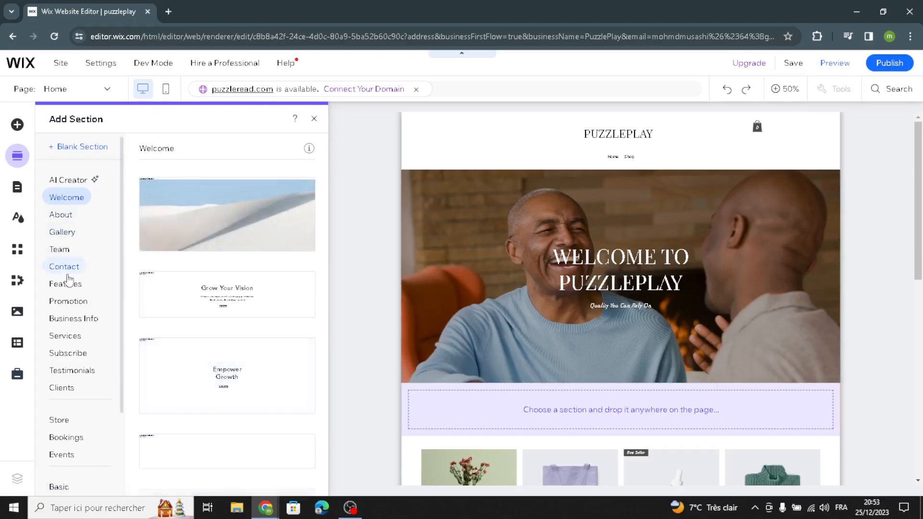
pyautogui.scroll(-1, 66, 274)
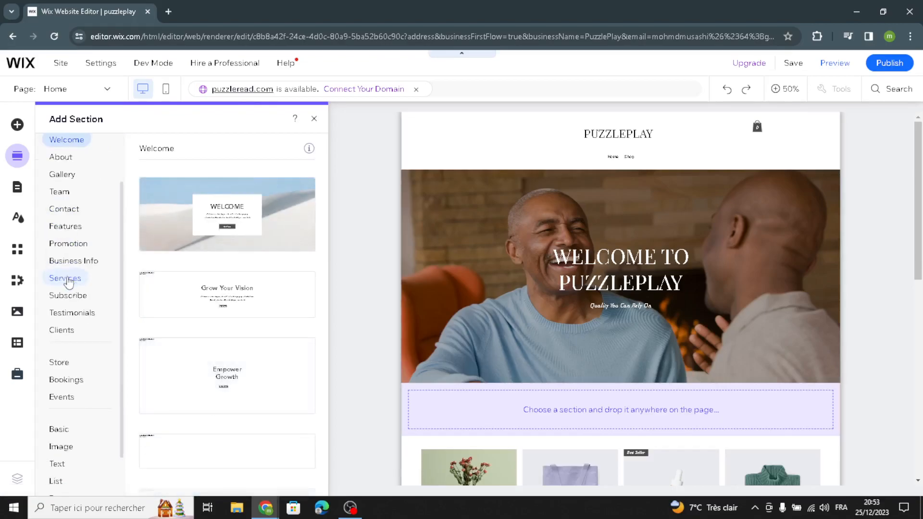
pyautogui.click(18, 218)
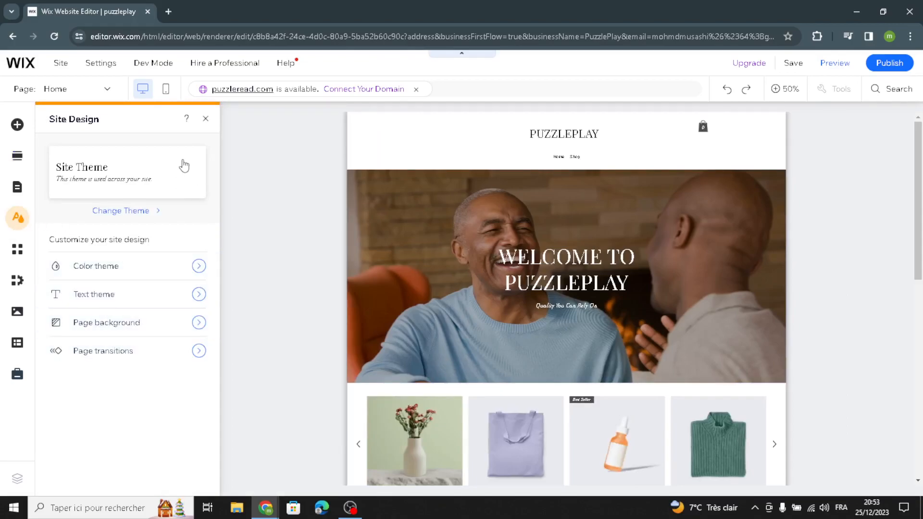
pyautogui.click(206, 119)
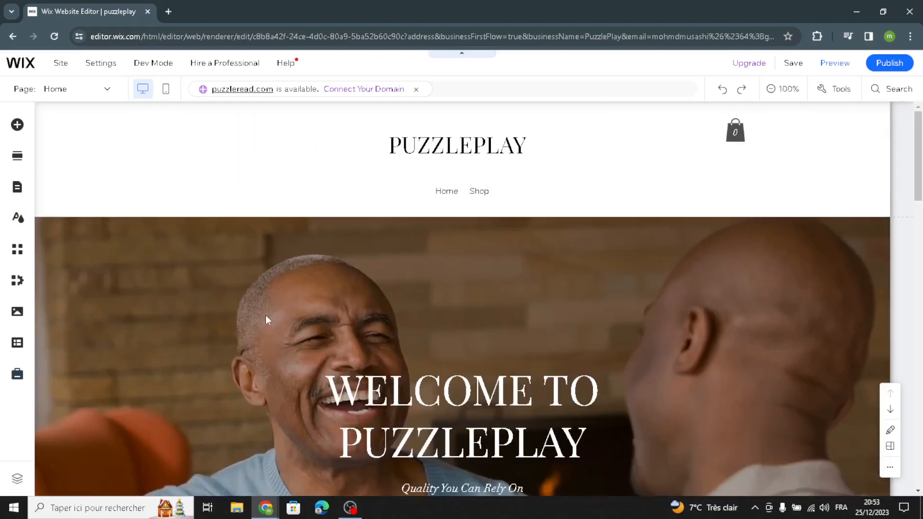
# Inspect the Quick Edit content options for the homepage header and the Welcome section
pyautogui.scroll(-3, 672, 265)
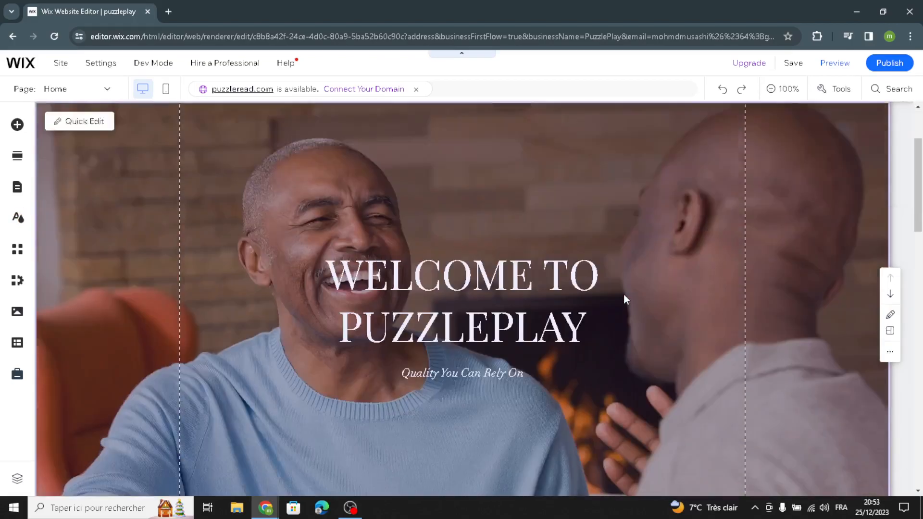
pyautogui.scroll(3, 623, 294)
pyautogui.click(195, 149)
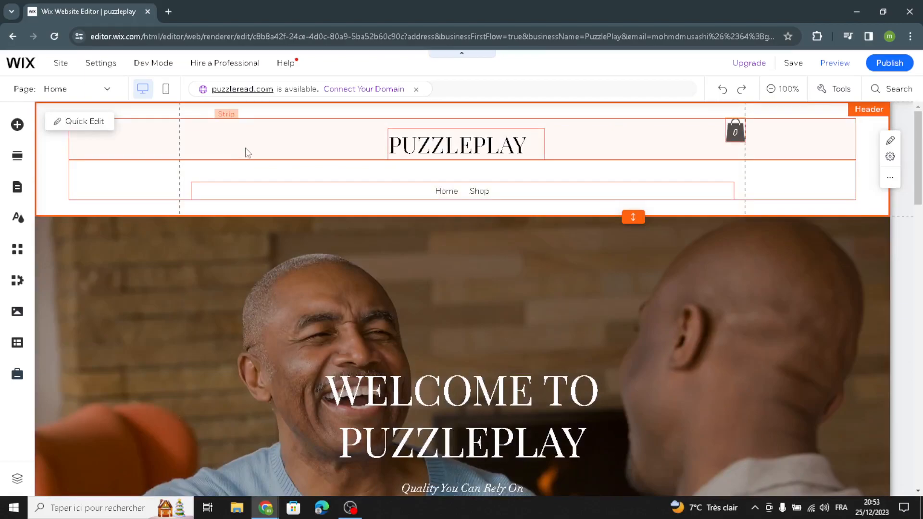
pyautogui.click(96, 121)
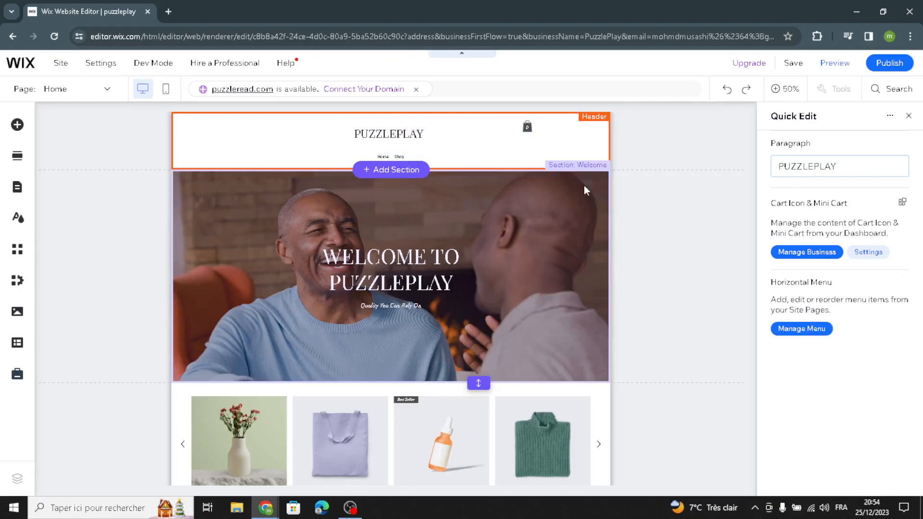
pyautogui.click(422, 224)
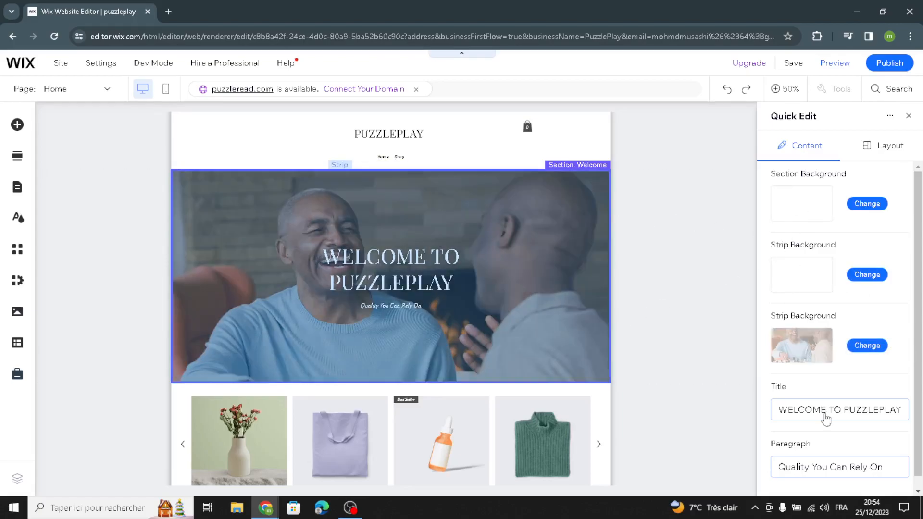
pyautogui.scroll(-1, 835, 426)
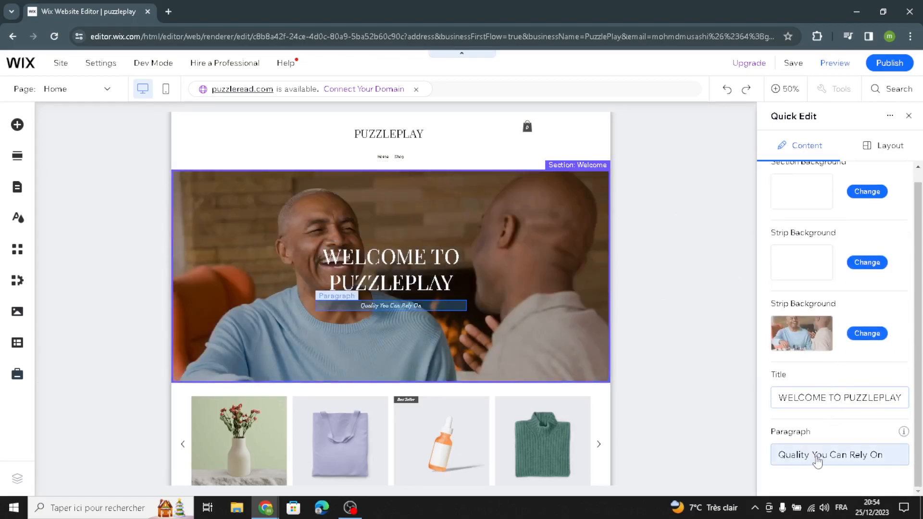
pyautogui.click(908, 115)
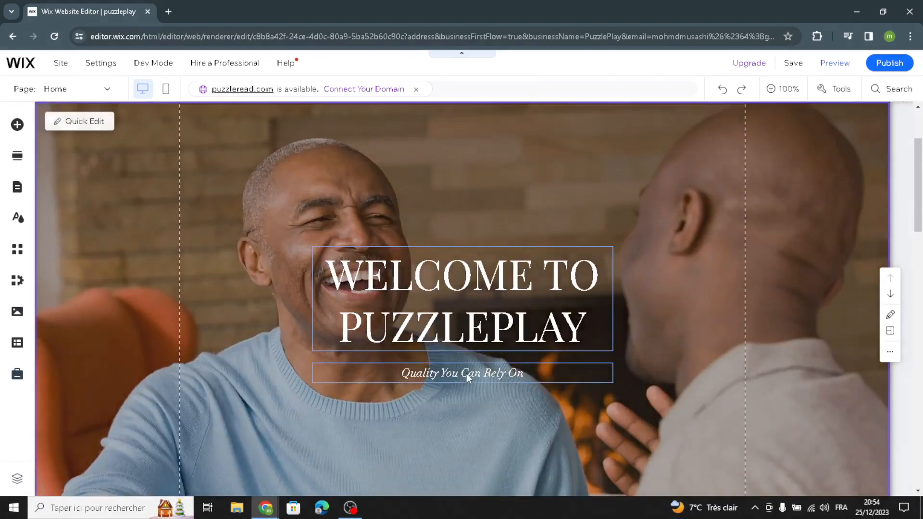
# Replace the tagline under the homepage title with AI-generated text, using the Welcome section suggestion and the shorter version
pyautogui.click(466, 373)
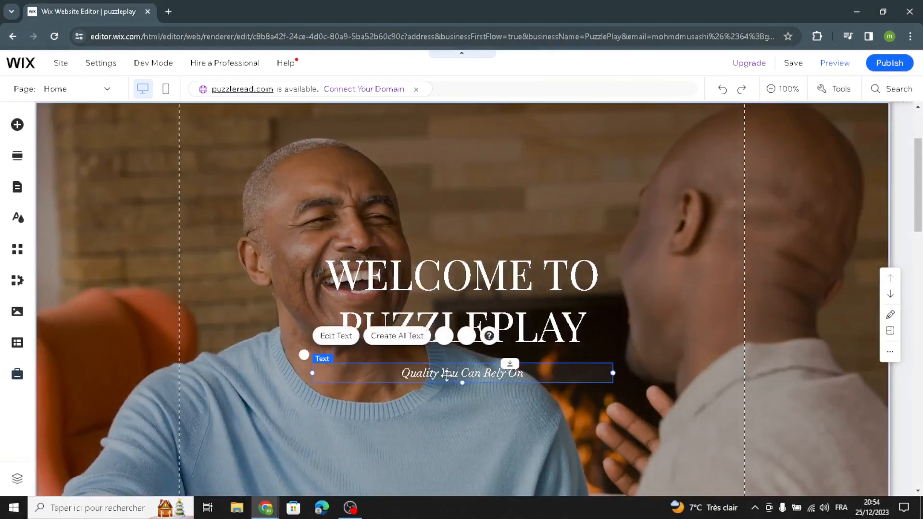
pyautogui.click(398, 336)
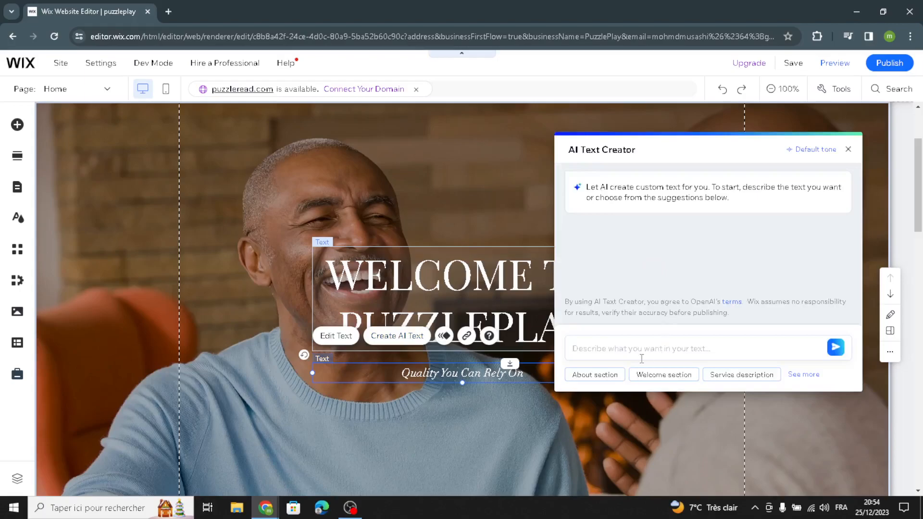
pyautogui.click(673, 374)
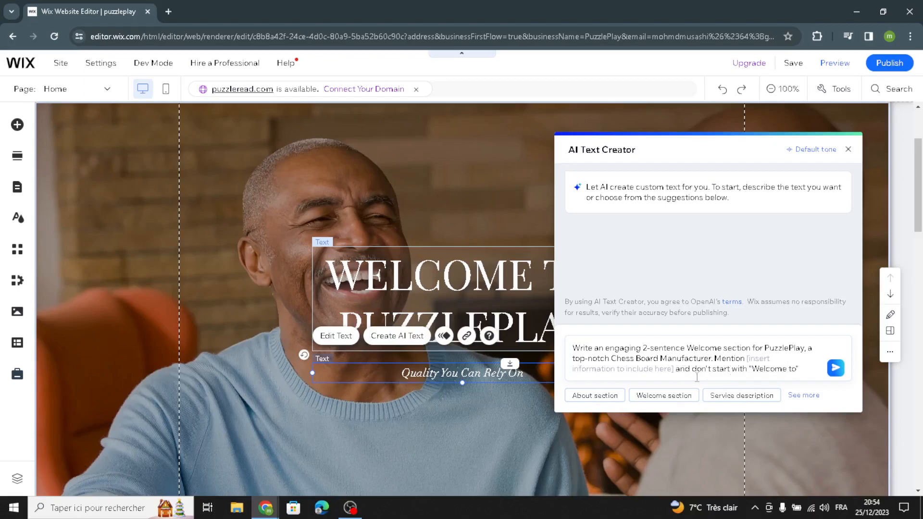
pyautogui.click(835, 369)
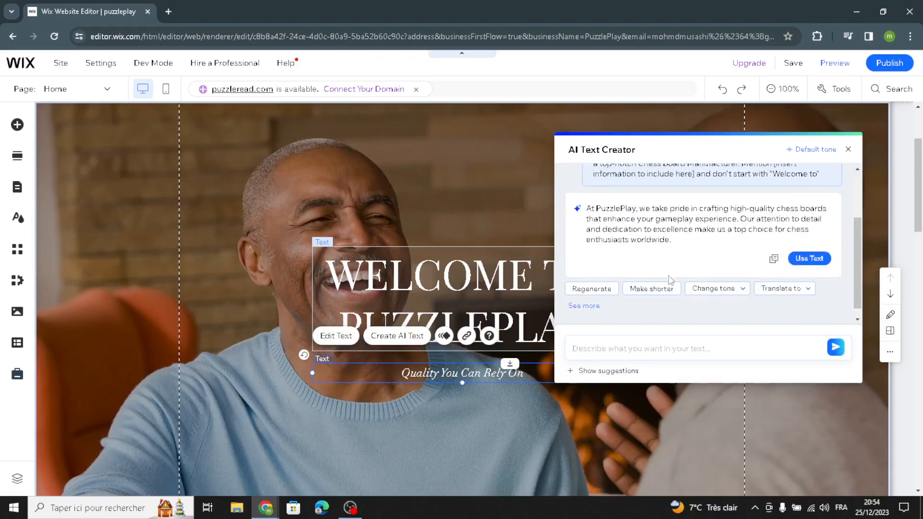
pyautogui.click(675, 289)
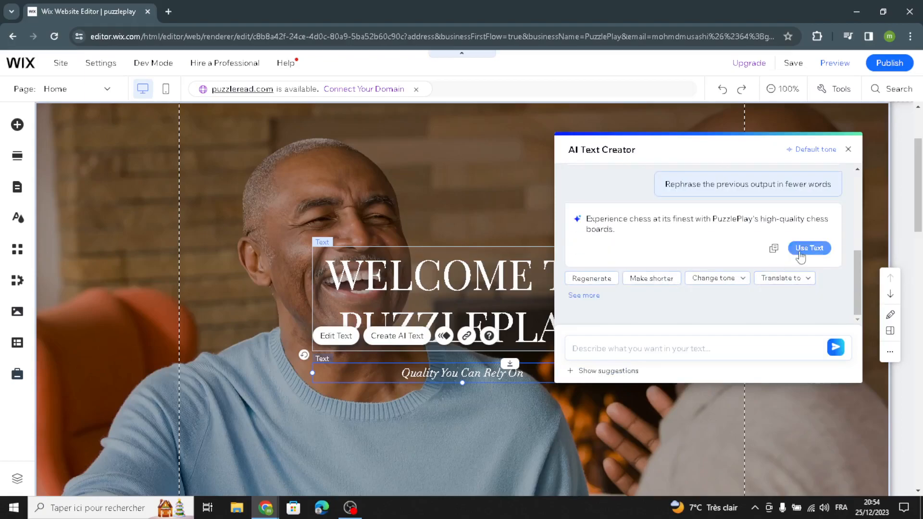
pyautogui.click(800, 250)
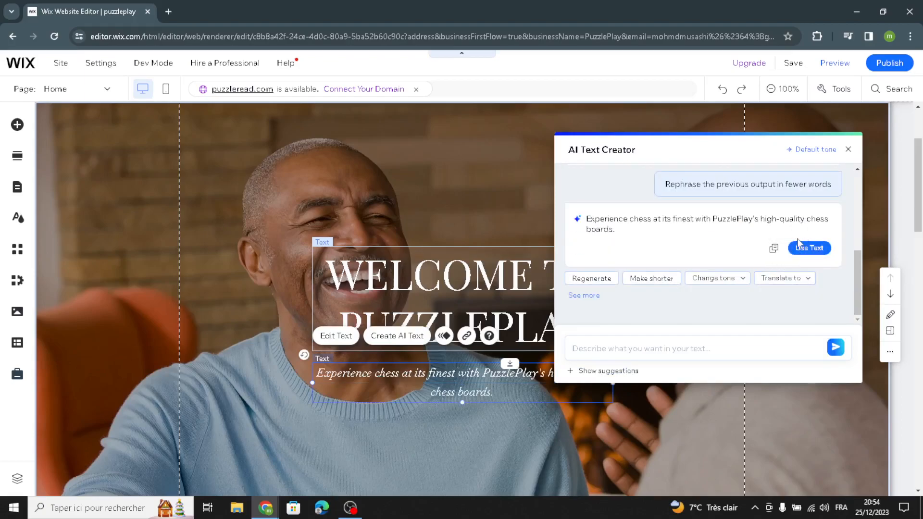
pyautogui.click(848, 152)
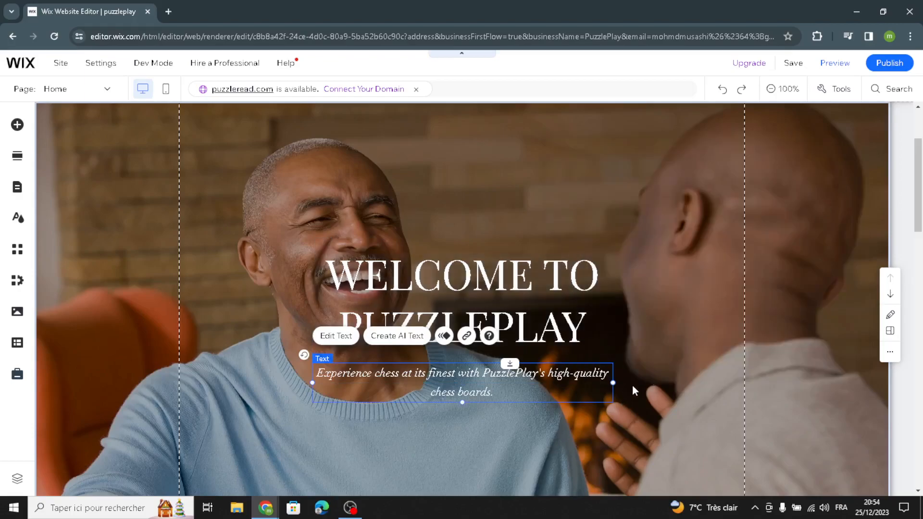
# Open product management from the homepage product gallery, start a new product, and review its info and pricing fields
pyautogui.scroll(-2, 660, 390)
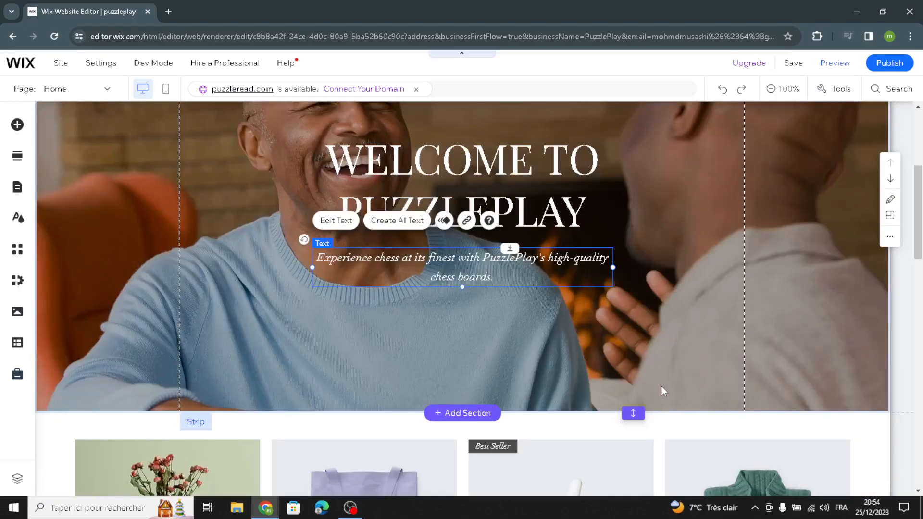
pyautogui.scroll(-3, 661, 385)
pyautogui.scroll(-2, 656, 390)
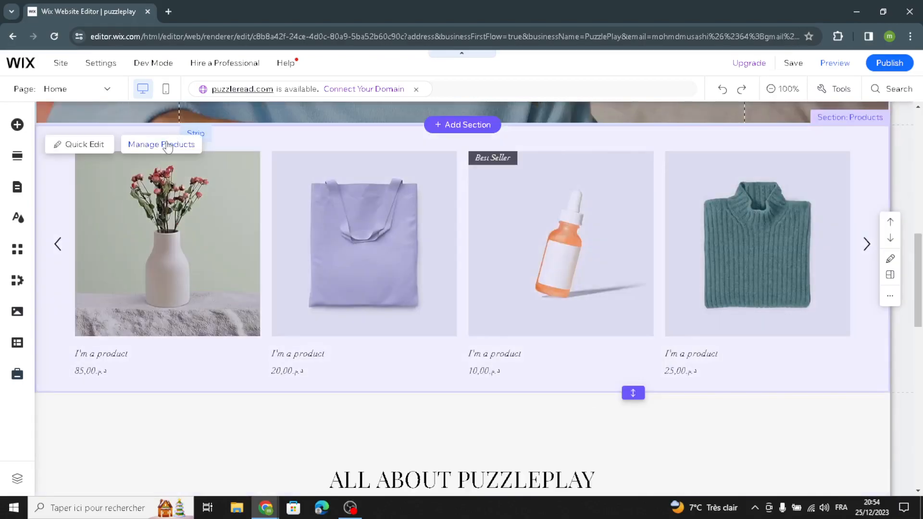
pyautogui.click(166, 144)
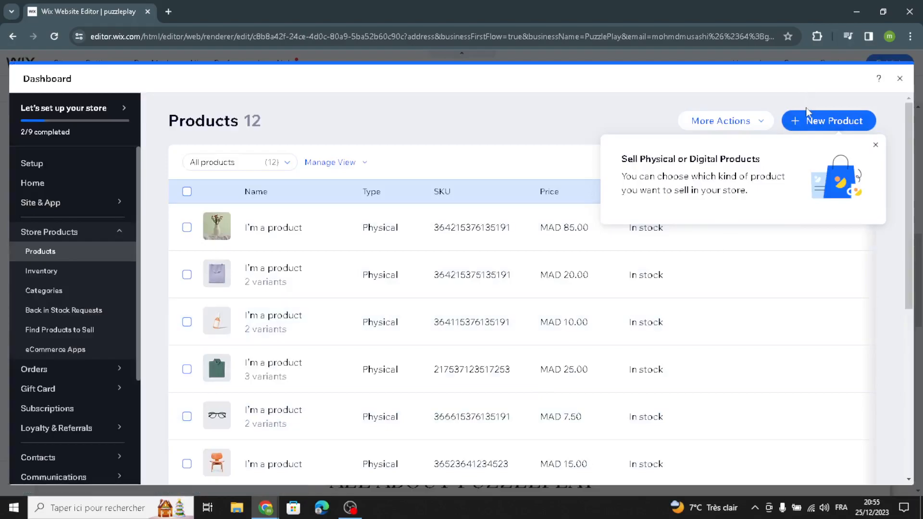
pyautogui.click(803, 122)
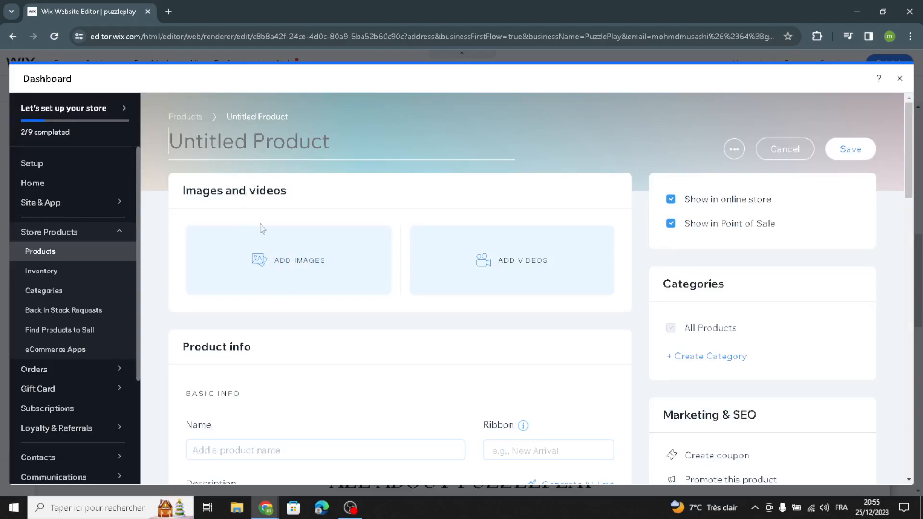
pyautogui.scroll(-3, 298, 373)
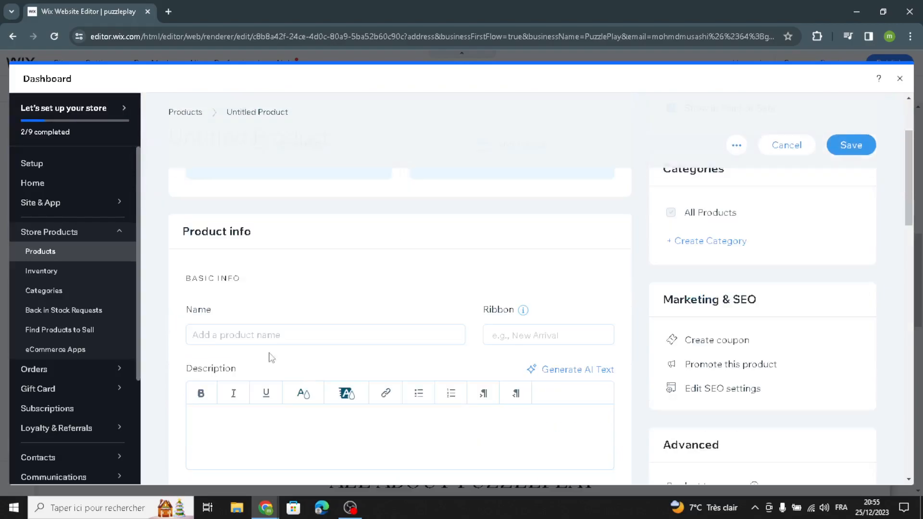
pyautogui.scroll(-3, 238, 346)
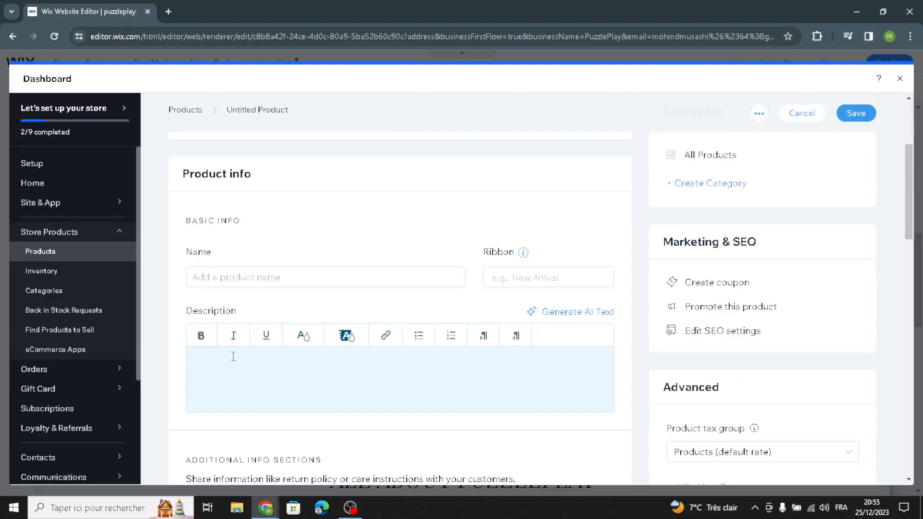
pyautogui.scroll(-5, 350, 377)
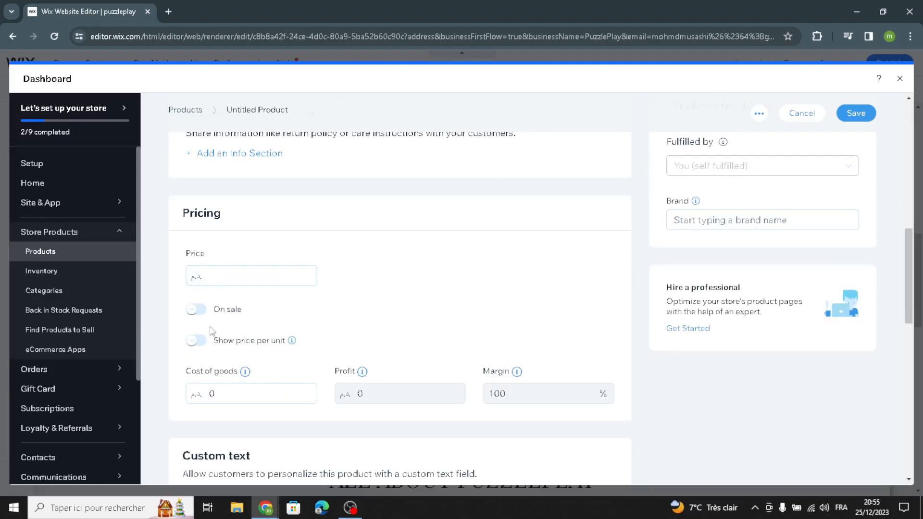
# Try the sale option on the new product, review its custom text, product options and inventory settings, and exit without saving
pyautogui.click(193, 310)
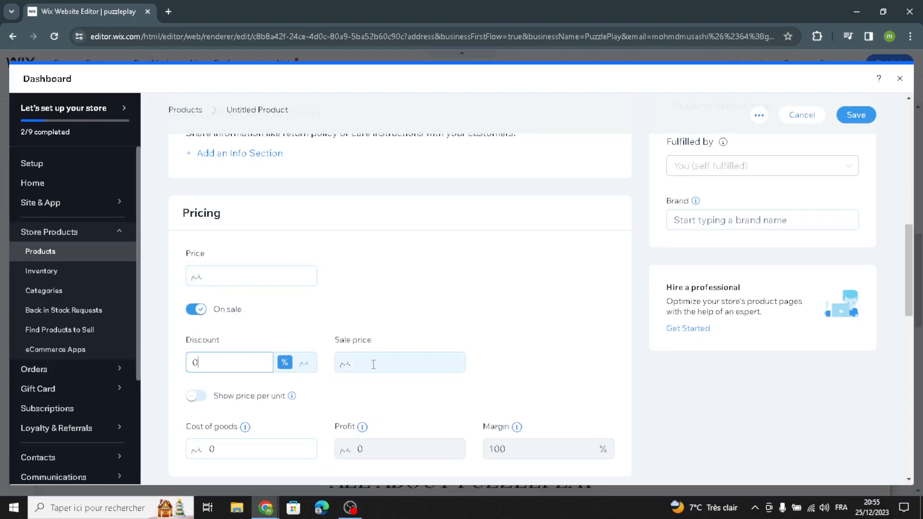
pyautogui.scroll(-4, 277, 355)
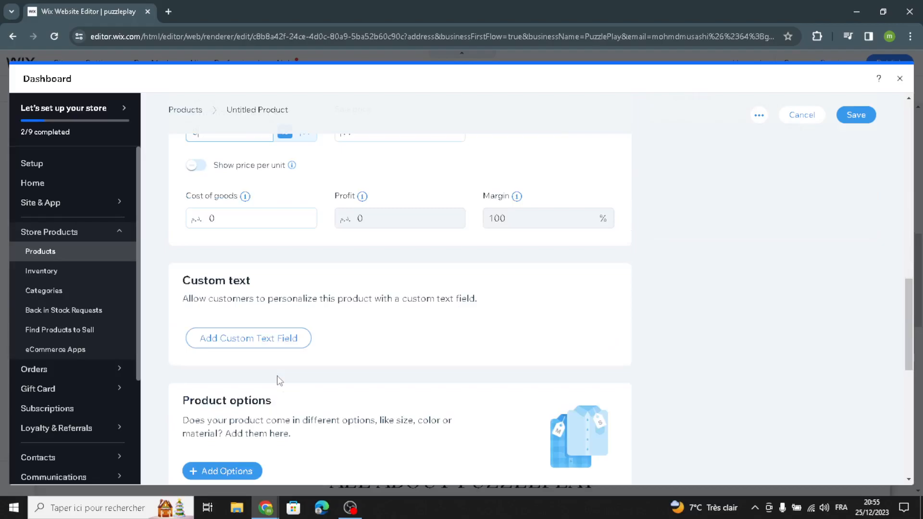
pyautogui.scroll(-4, 278, 380)
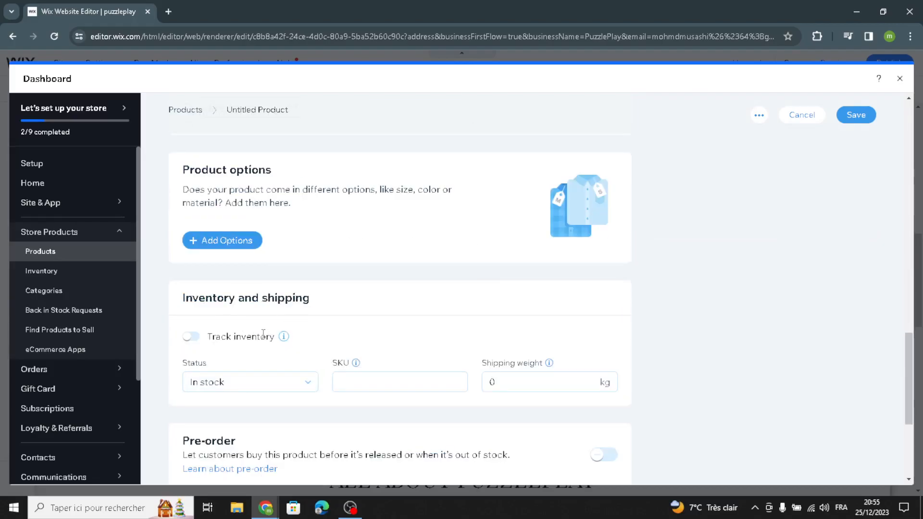
pyautogui.scroll(-4, 263, 333)
pyautogui.scroll(7, 262, 332)
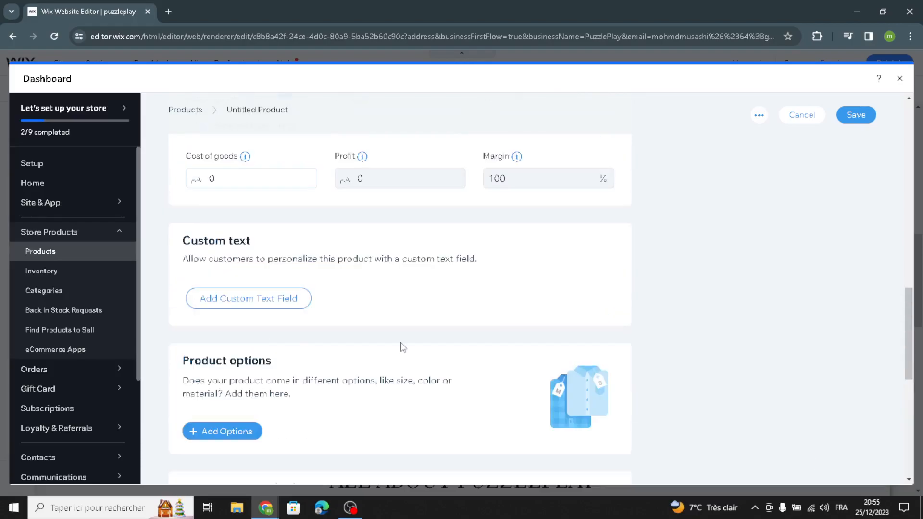
pyautogui.scroll(6, 402, 347)
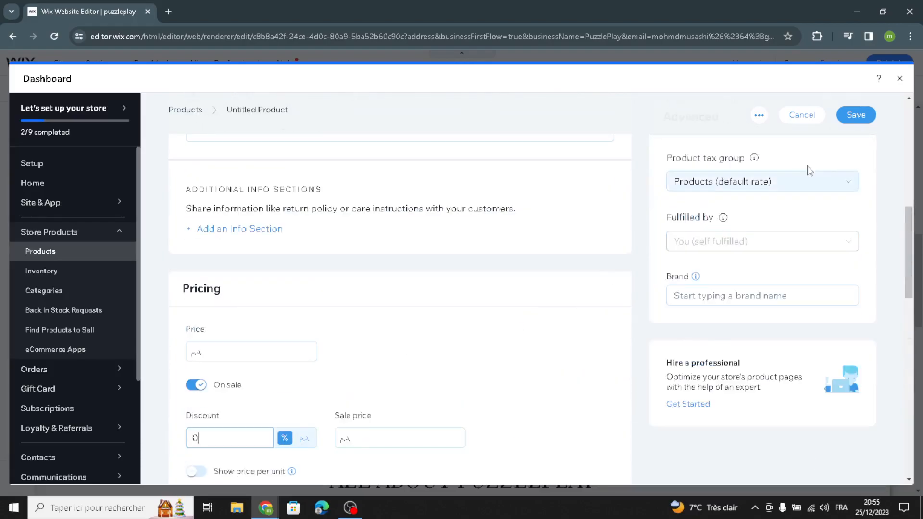
pyautogui.click(899, 78)
# Replace the About section's paragraph with AI-generated text, using the About section suggestion and the shorter version
pyautogui.scroll(-5, 548, 308)
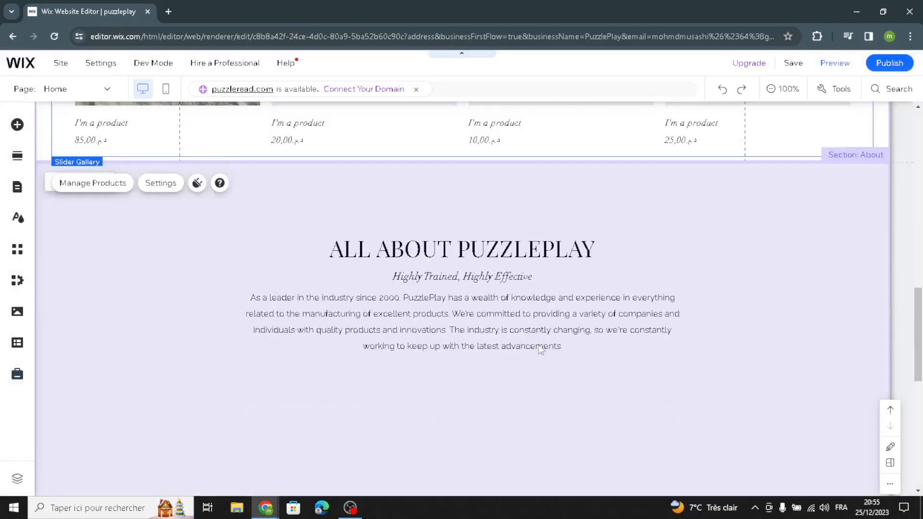
pyautogui.scroll(-1, 769, 219)
pyautogui.scroll(-1, 769, 207)
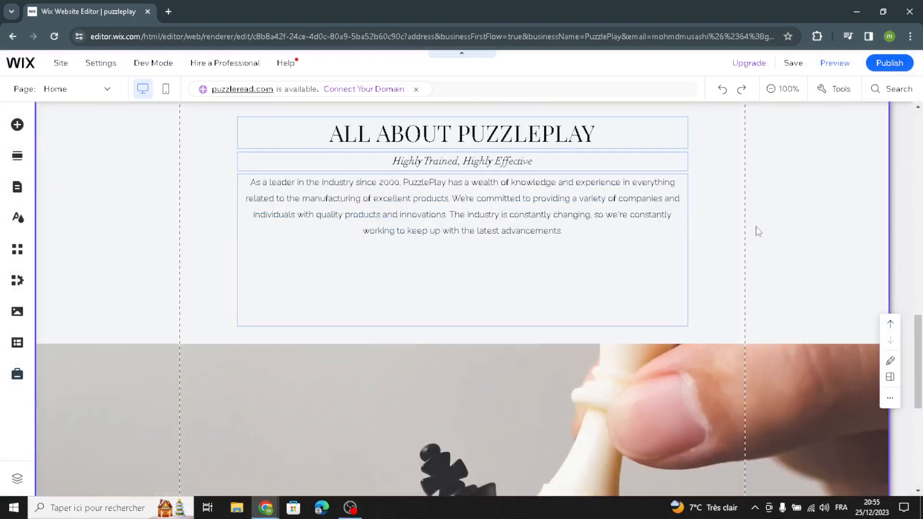
pyautogui.scroll(-5, 750, 241)
pyautogui.scroll(6, 750, 240)
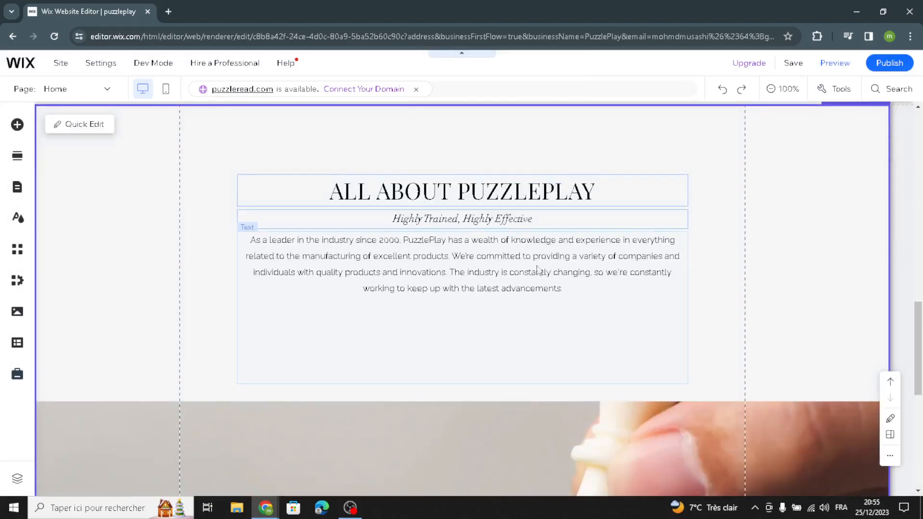
pyautogui.click(516, 264)
pyautogui.click(311, 206)
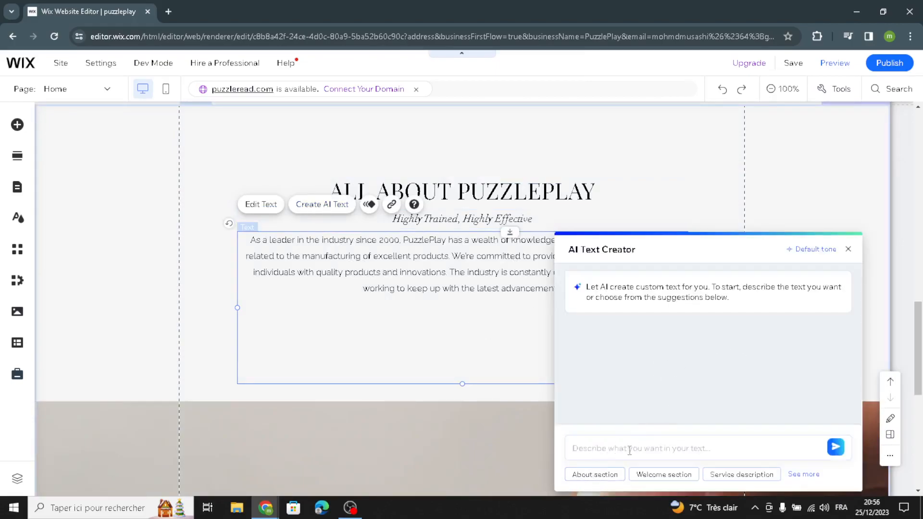
pyautogui.click(586, 473)
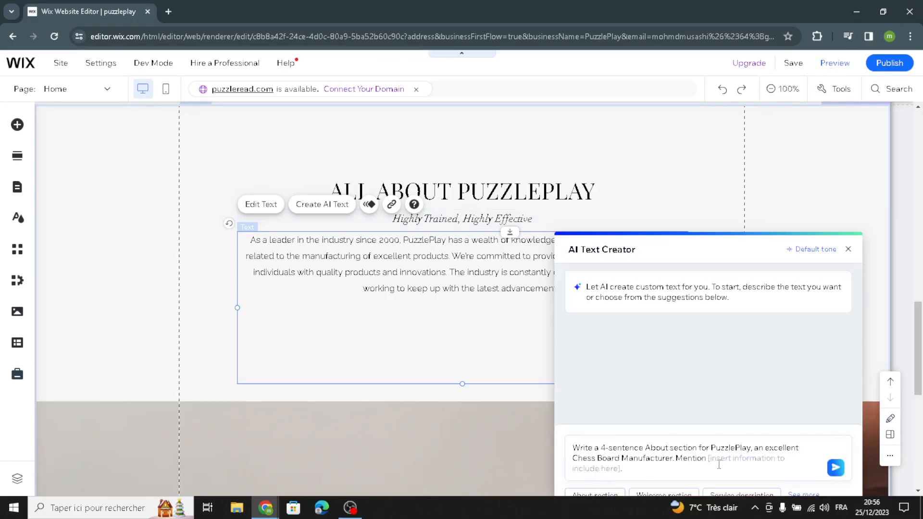
pyautogui.click(835, 468)
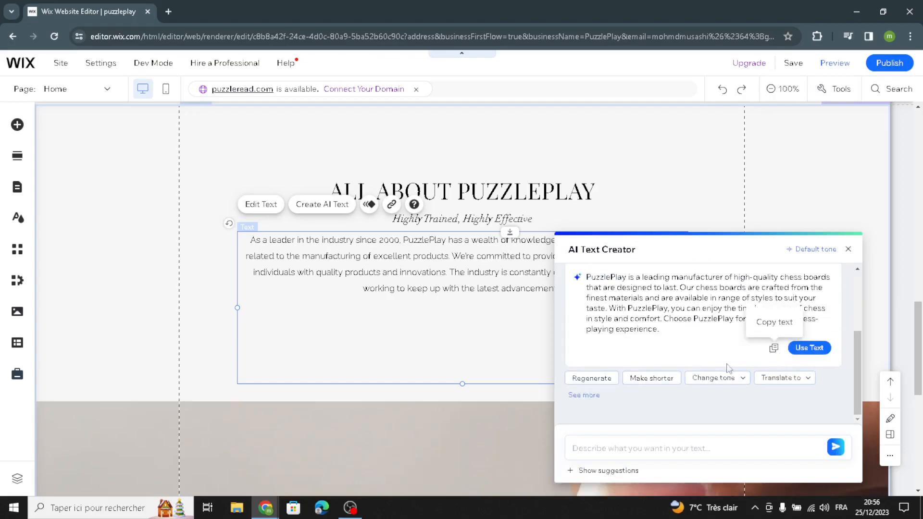
pyautogui.click(651, 378)
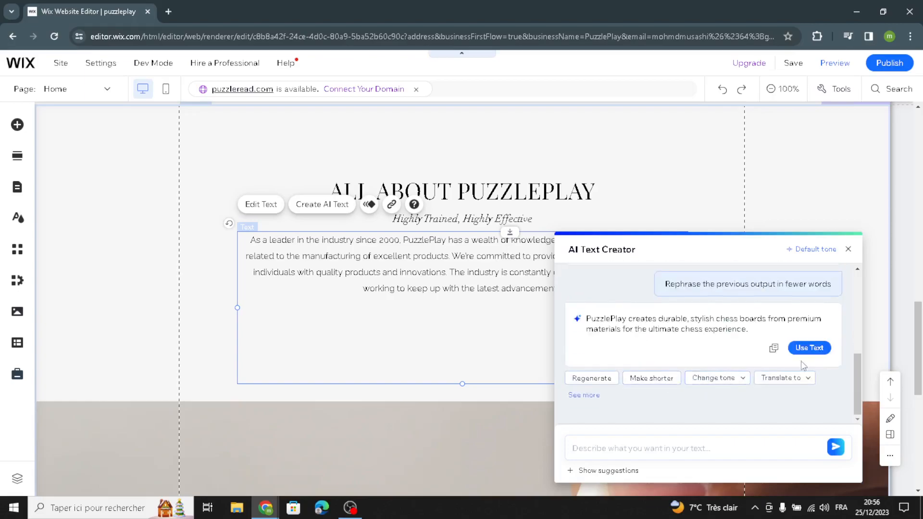
pyautogui.click(807, 348)
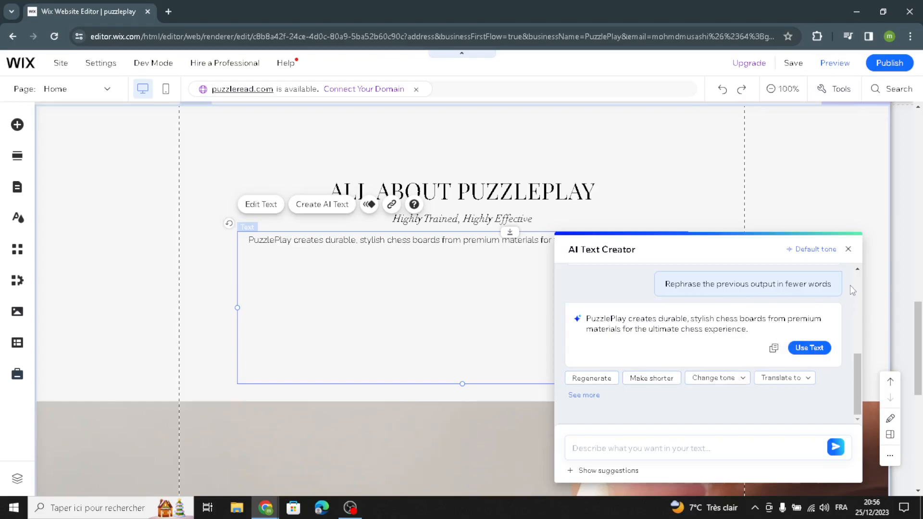
pyautogui.click(848, 250)
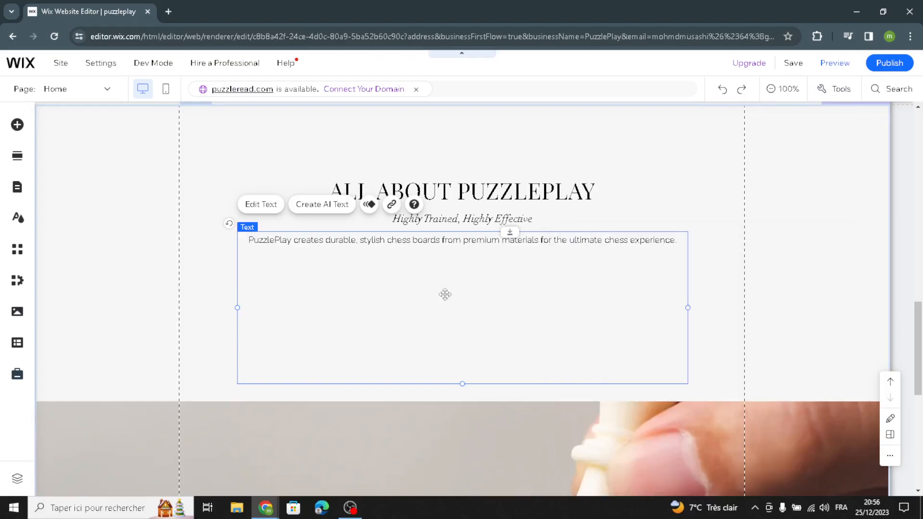
# Search the Wix media library for "board games" images for the background of the chess picture strip below the About text
pyautogui.scroll(-6, 446, 310)
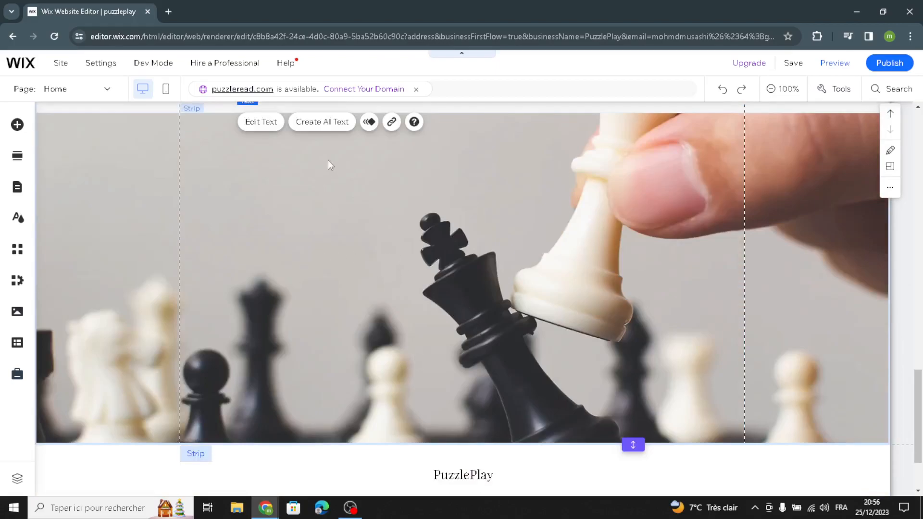
pyautogui.click(324, 178)
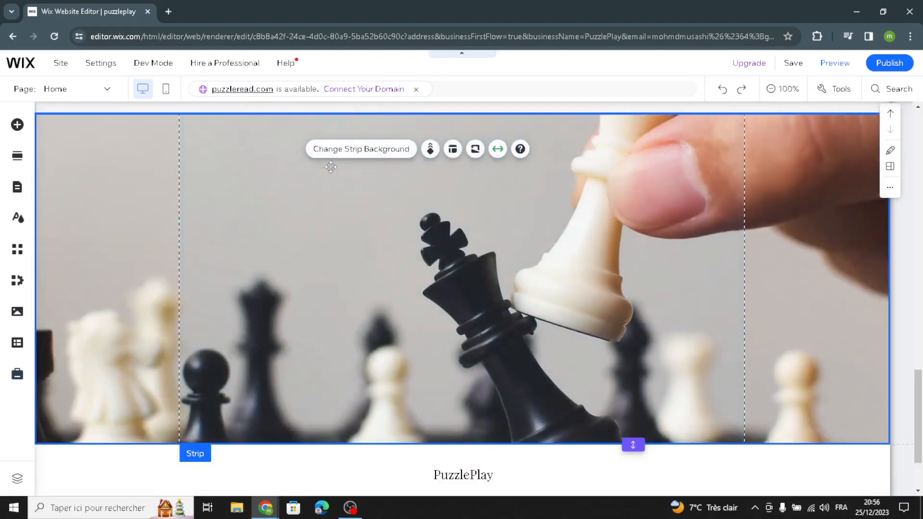
pyautogui.click(339, 150)
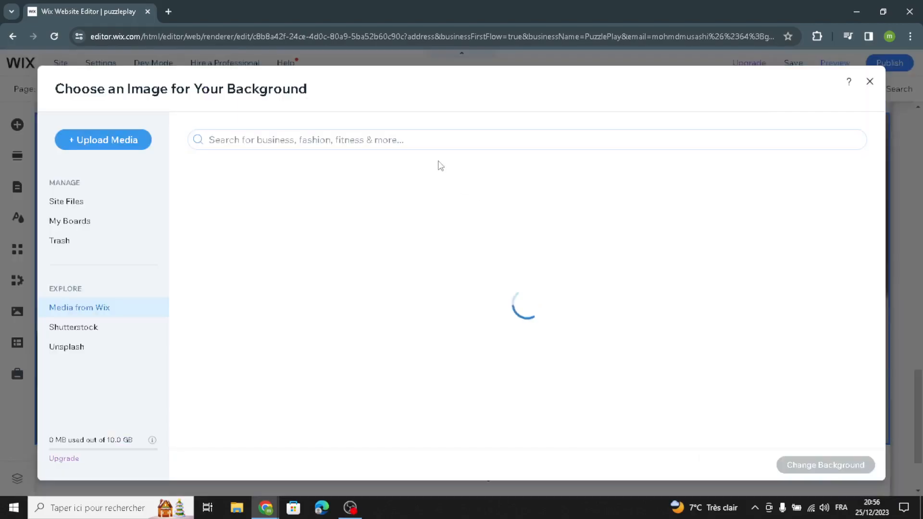
pyautogui.click(435, 145)
pyautogui.write('b')
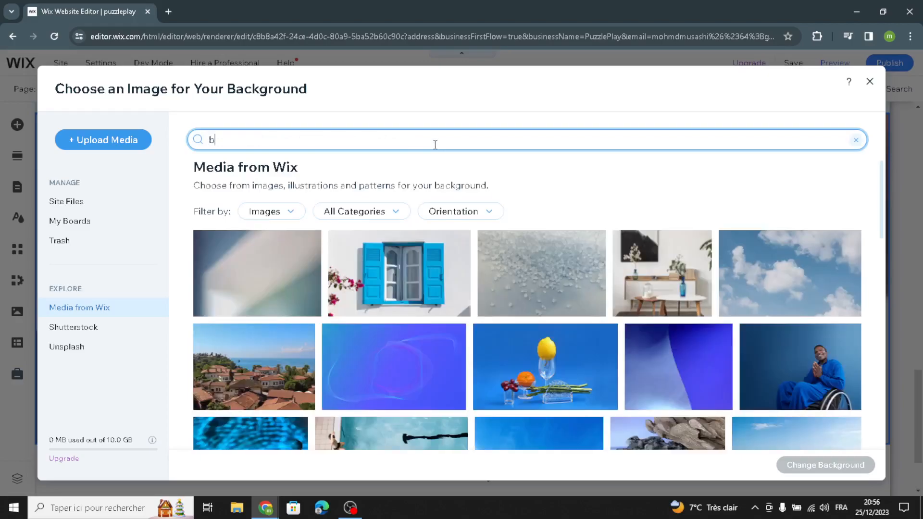
pyautogui.write('oard ')
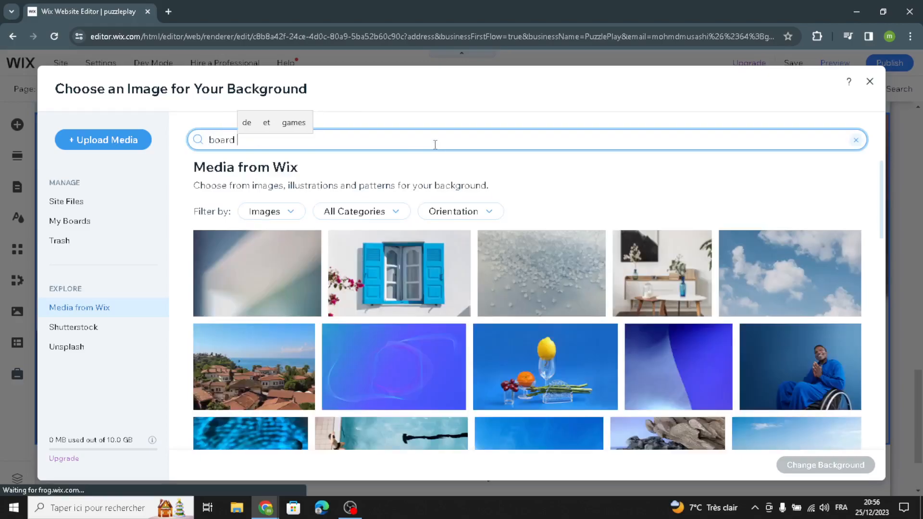
pyautogui.write('games')
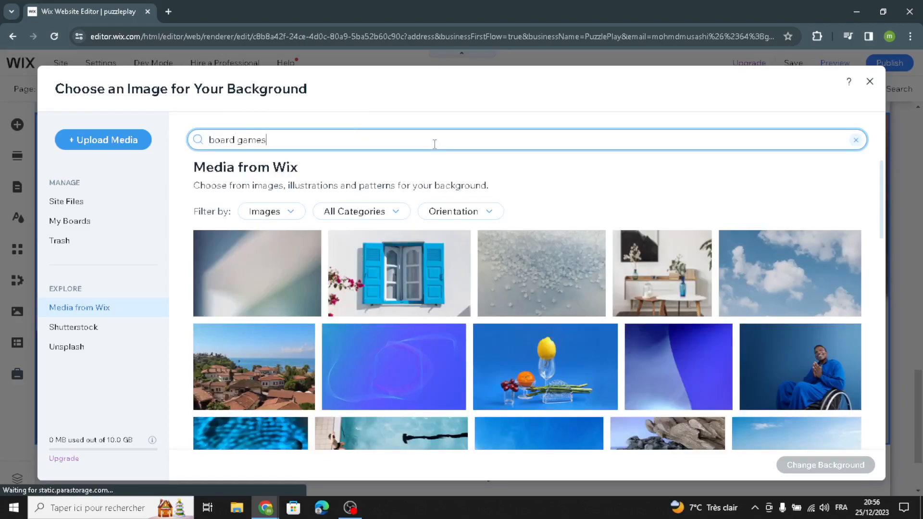
pyautogui.press('Return')
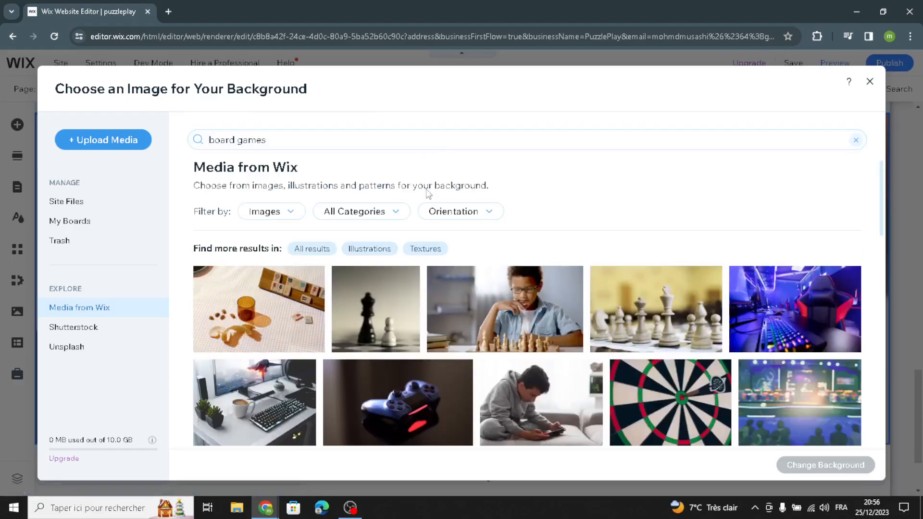
# Set the picture strip's background to the photo of the boy with glasses playing chess
pyautogui.scroll(-1, 595, 340)
pyautogui.scroll(-2, 595, 388)
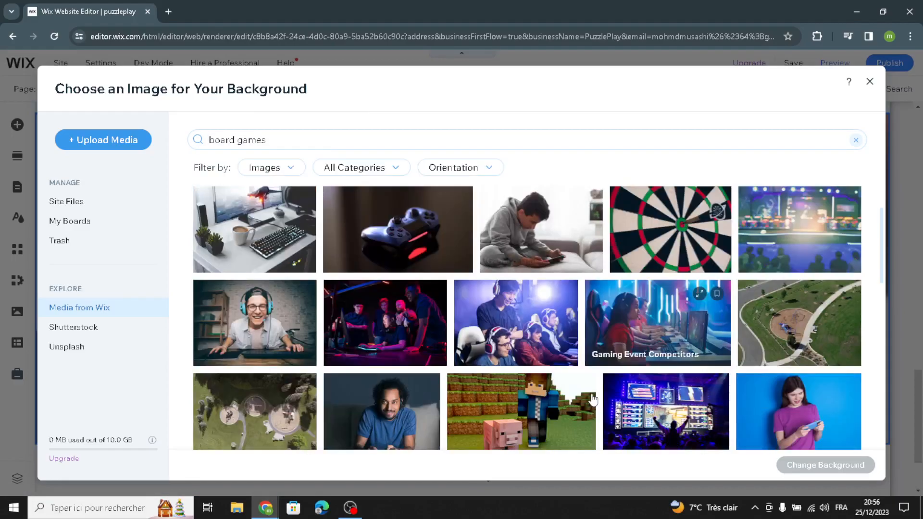
pyautogui.scroll(-3, 606, 376)
pyautogui.scroll(8, 606, 377)
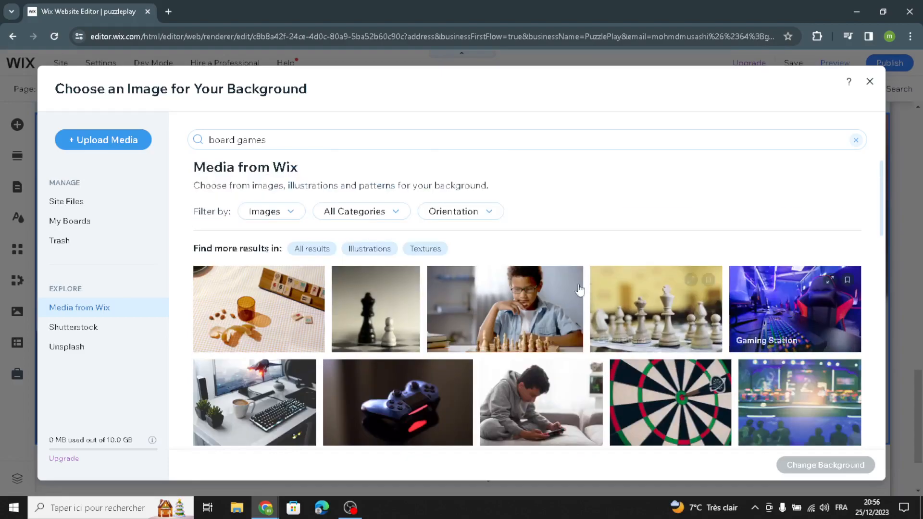
pyautogui.click(478, 320)
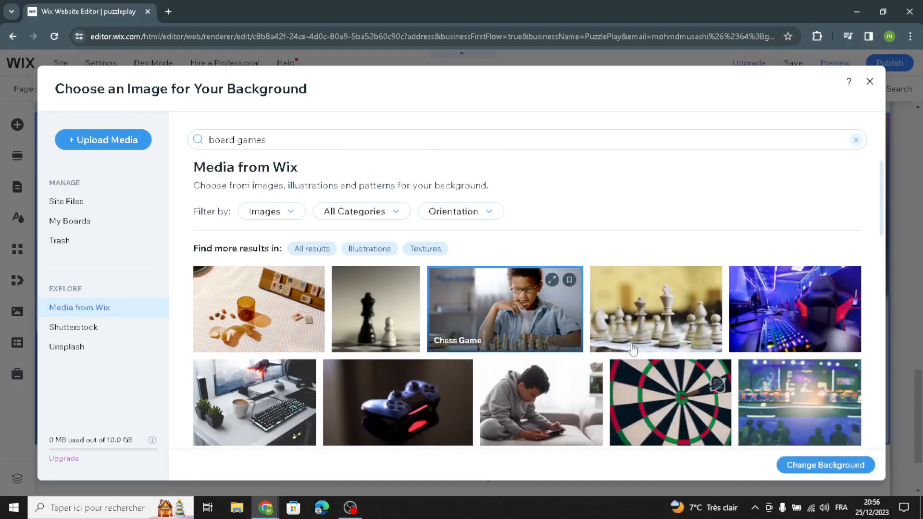
pyautogui.click(809, 466)
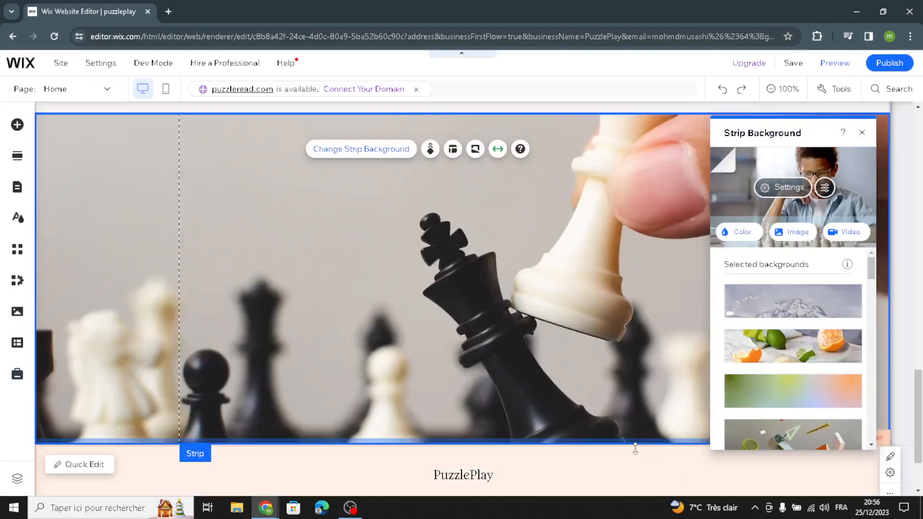
pyautogui.scroll(-2, 611, 456)
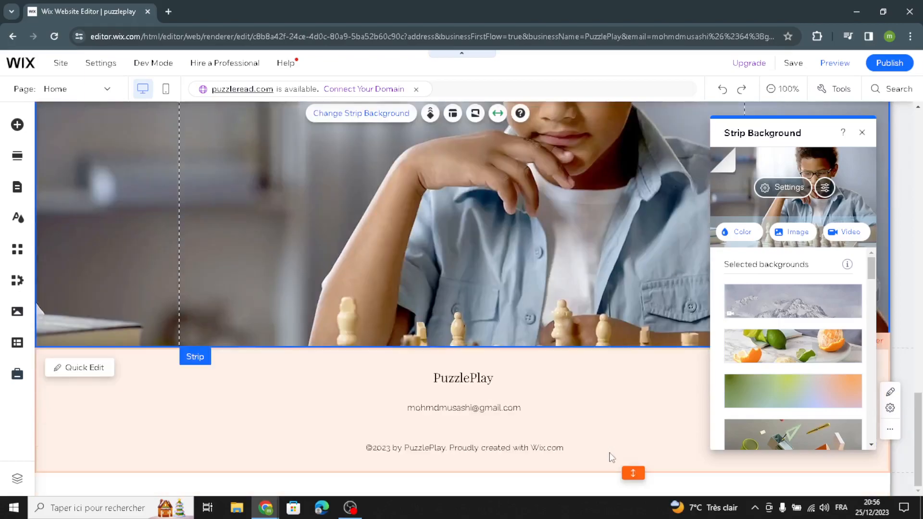
pyautogui.click(861, 132)
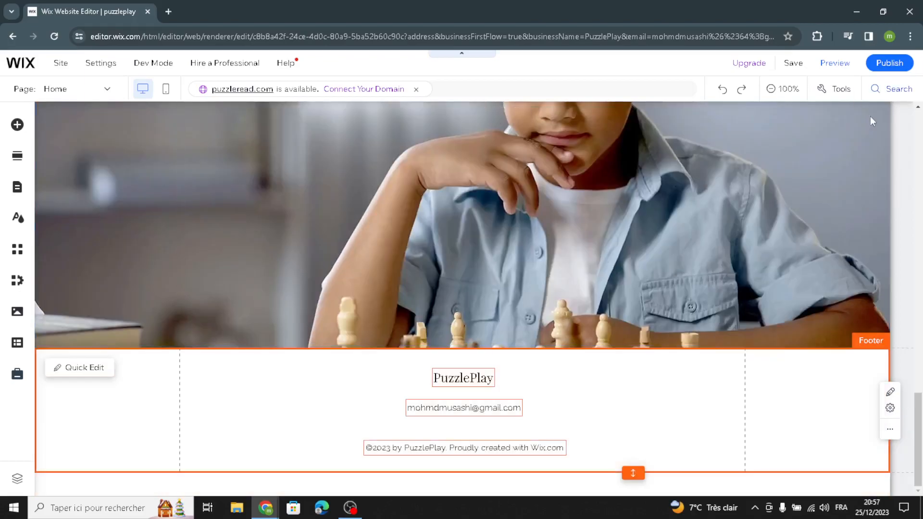
# Move the About section above the product gallery, and open and close its section layout options
pyautogui.click(889, 187)
pyautogui.click(713, 167)
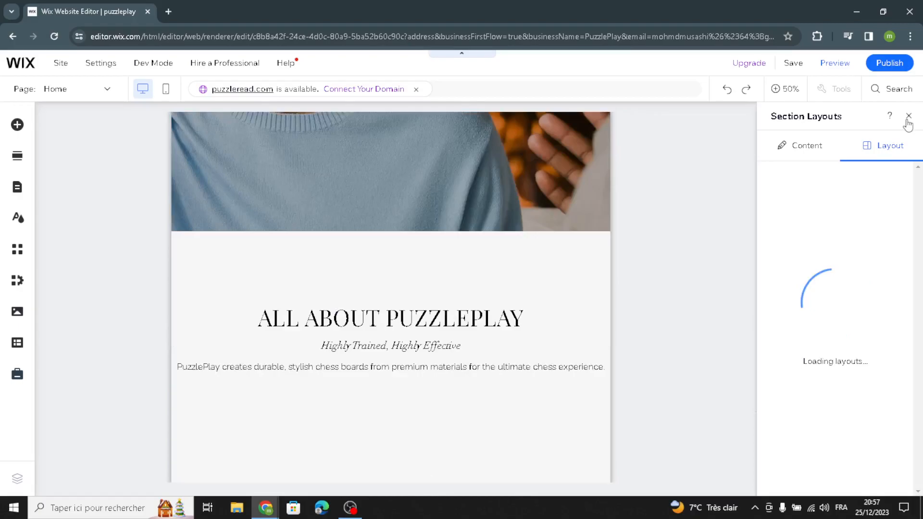
pyautogui.click(909, 117)
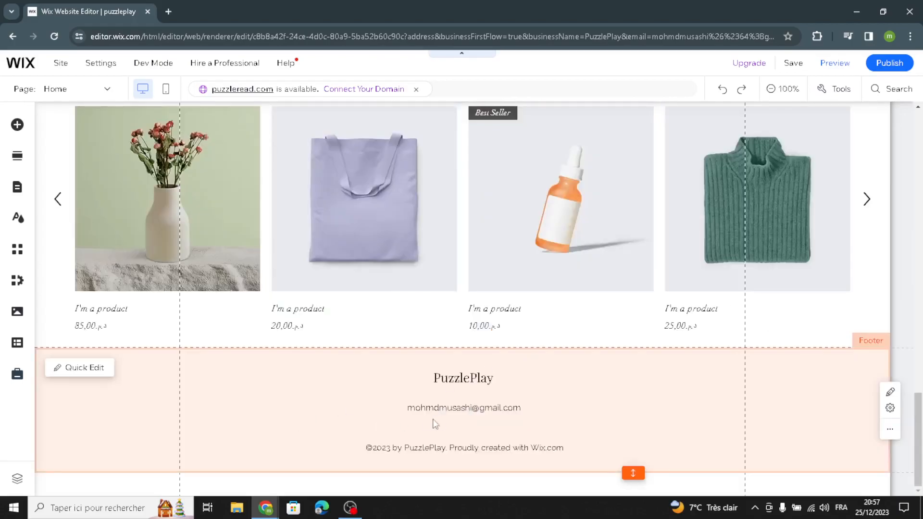
# Examine the rearranged homepage, checking the footer, product gallery, picture strip and About section
pyautogui.click(479, 425)
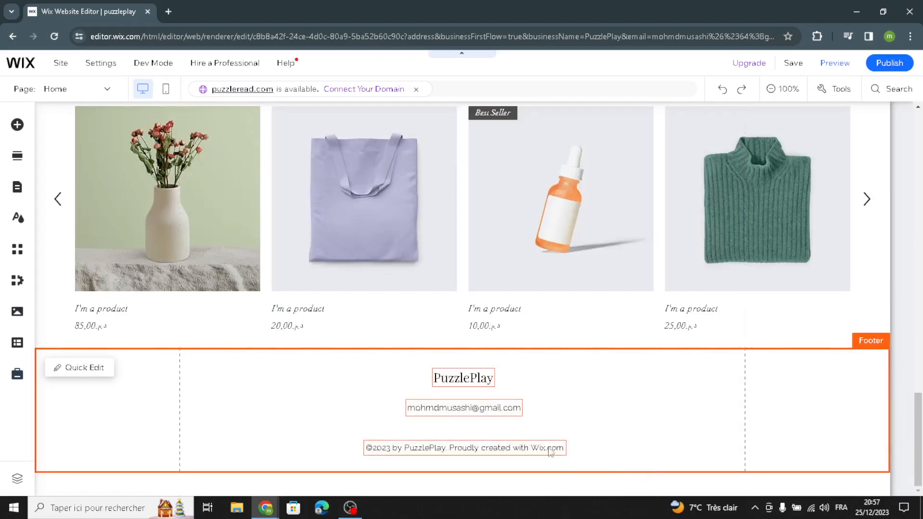
pyautogui.scroll(2, 605, 383)
pyautogui.scroll(9, 609, 380)
pyautogui.scroll(-5, 469, 381)
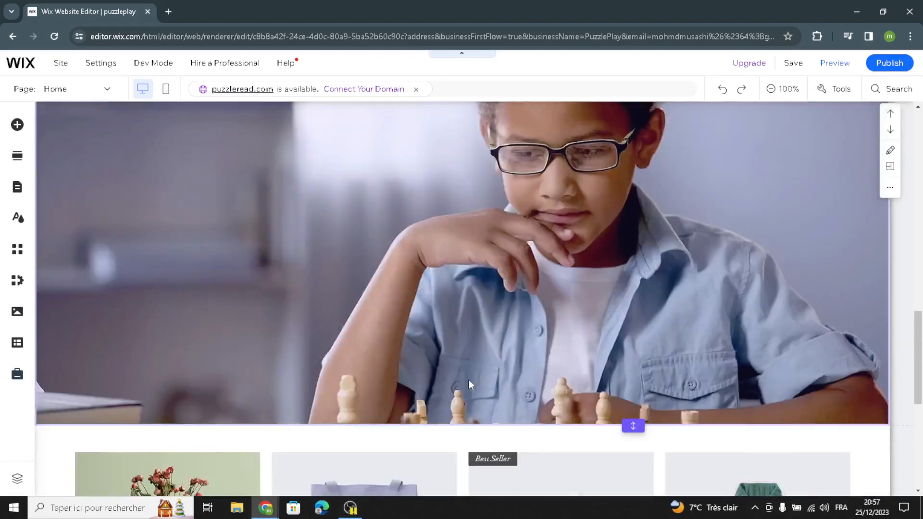
pyautogui.scroll(4, 470, 383)
pyautogui.scroll(-10, 468, 379)
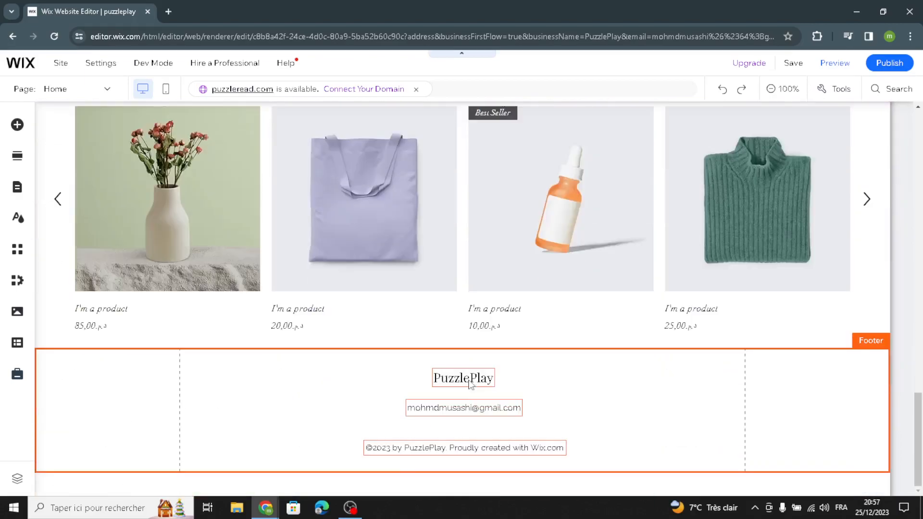
pyautogui.scroll(14, 468, 380)
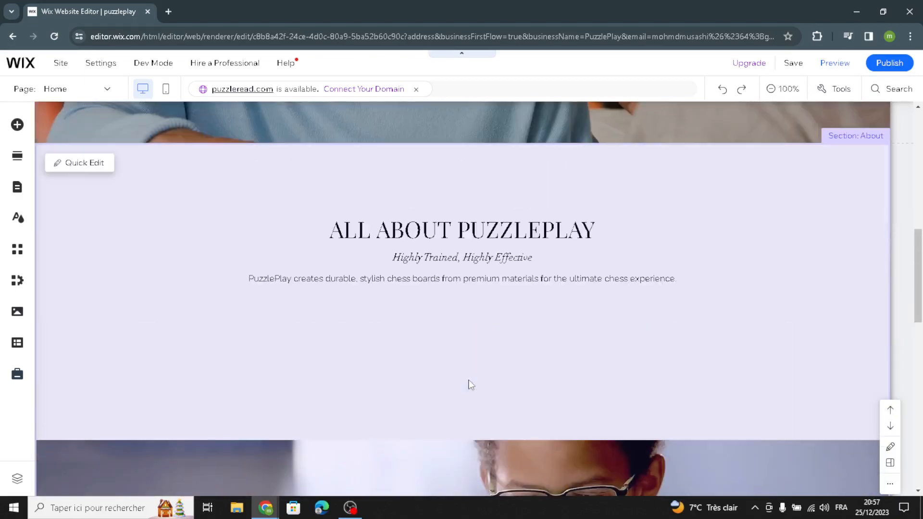
pyautogui.scroll(-4, 468, 380)
pyautogui.scroll(-5, 468, 381)
pyautogui.scroll(3, 243, 260)
# Set the background of the About section's strip to the solid gray theme color #808080
pyautogui.click(189, 300)
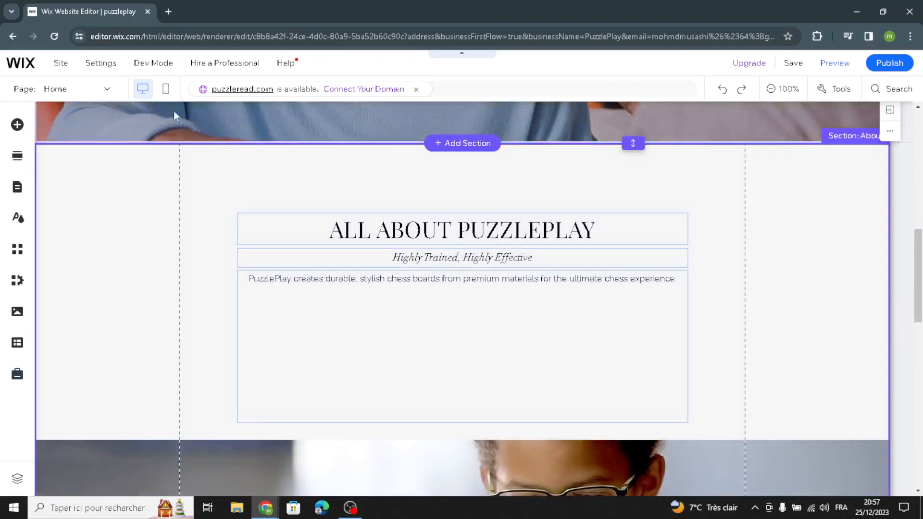
pyautogui.click(105, 228)
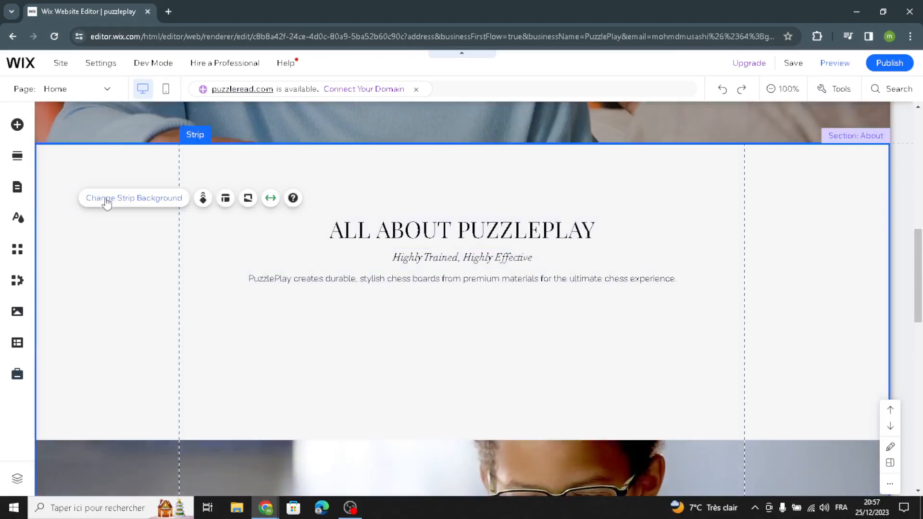
pyautogui.click(108, 204)
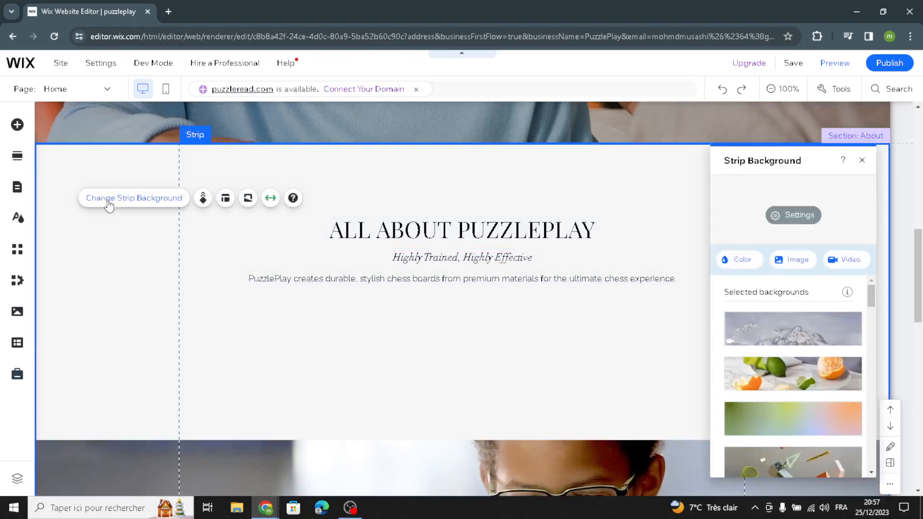
pyautogui.click(748, 258)
pyautogui.click(813, 355)
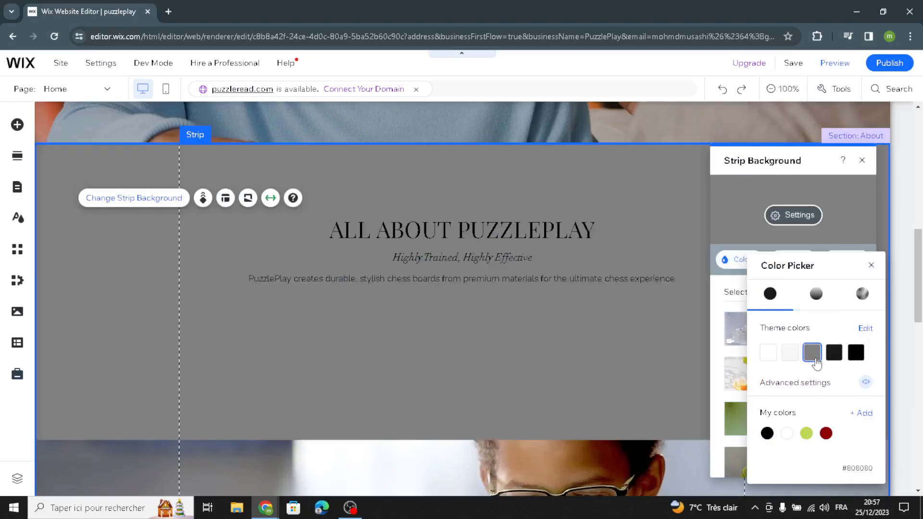
pyautogui.click(571, 350)
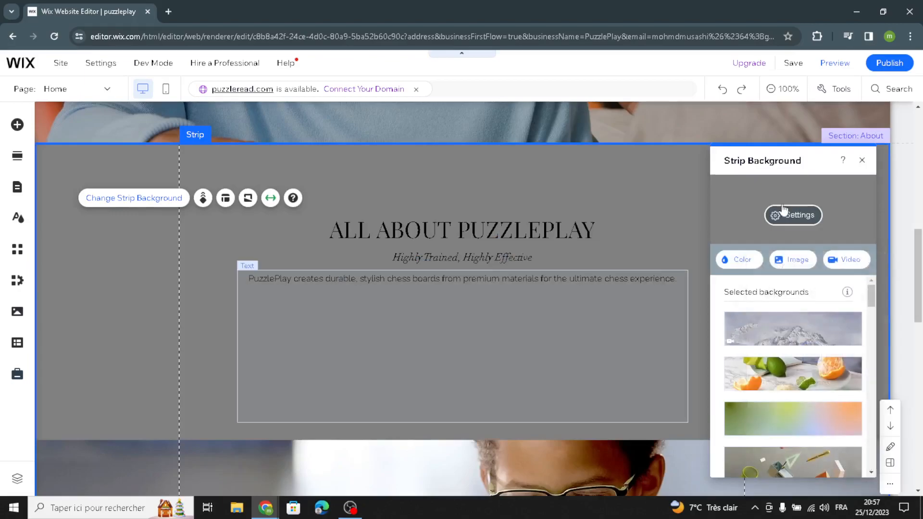
pyautogui.click(862, 161)
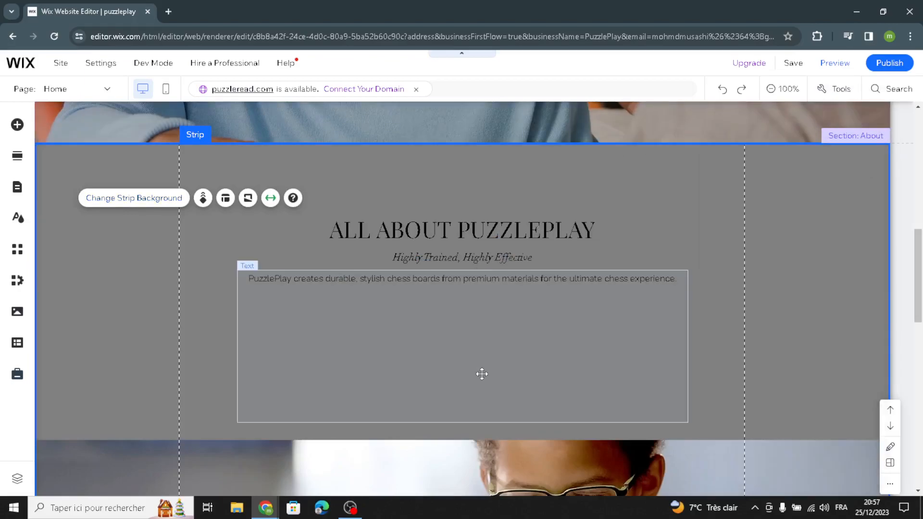
# Review the homepage, publish the site, and dismiss the publishing confirmation and the offer to edit the mobile version
pyautogui.scroll(-3, 481, 373)
pyautogui.scroll(2, 486, 374)
pyautogui.scroll(10, 593, 219)
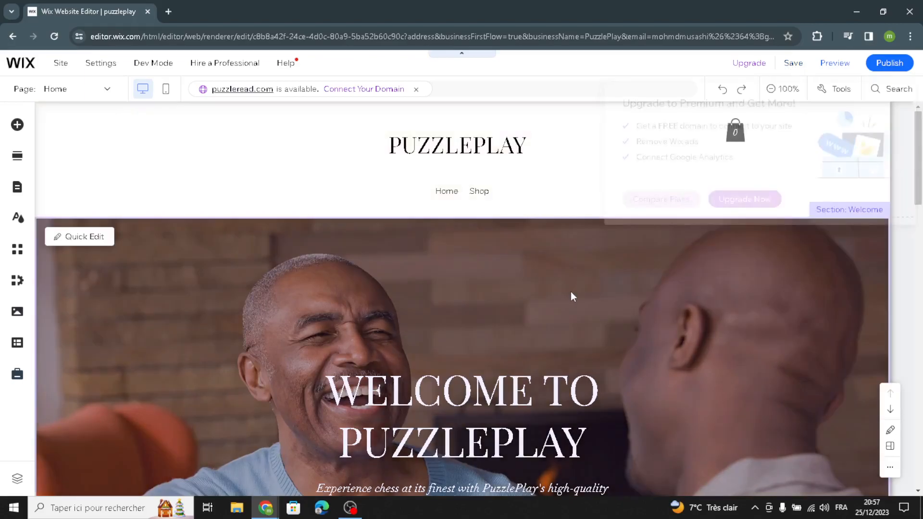
pyautogui.scroll(-6, 673, 241)
pyautogui.scroll(-1, 674, 241)
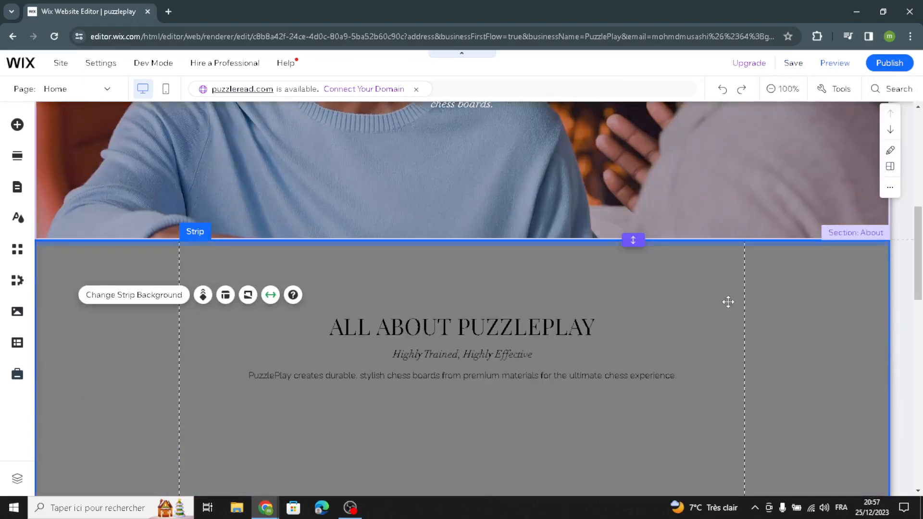
pyautogui.scroll(-5, 625, 308)
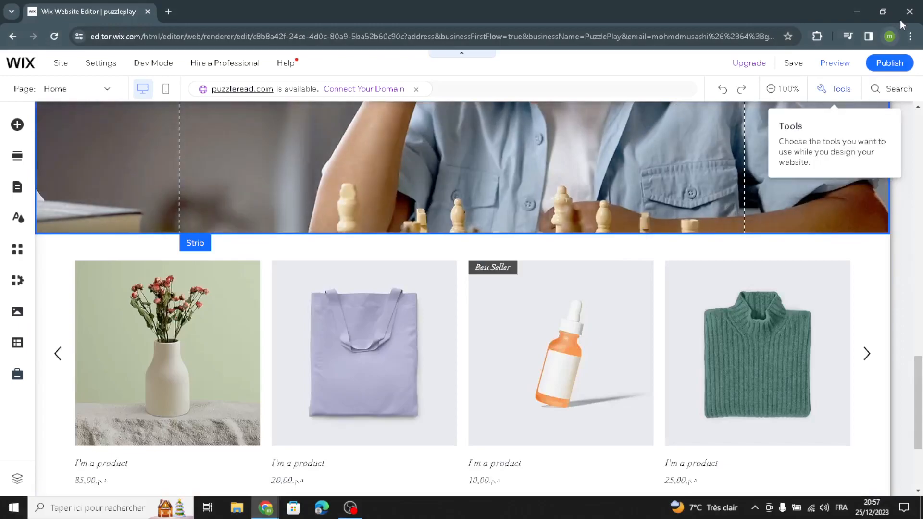
pyautogui.moveTo(897, 78)
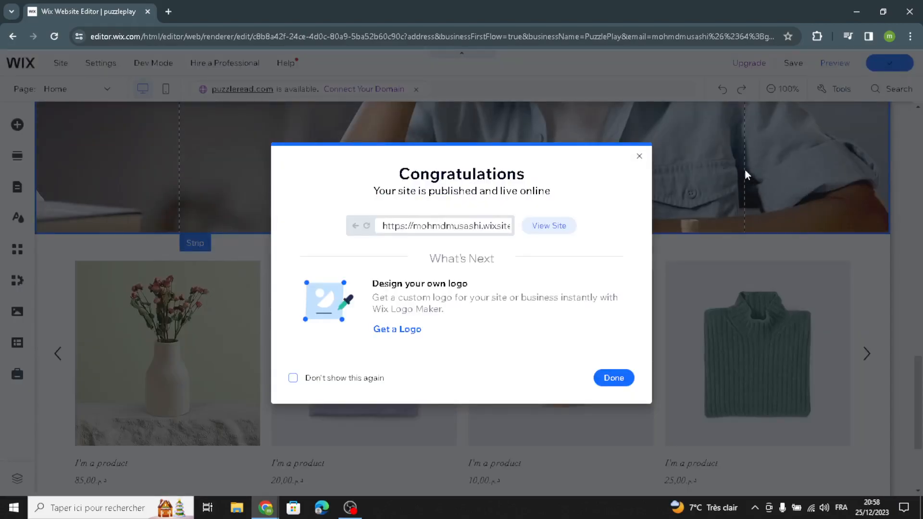
pyautogui.click(639, 156)
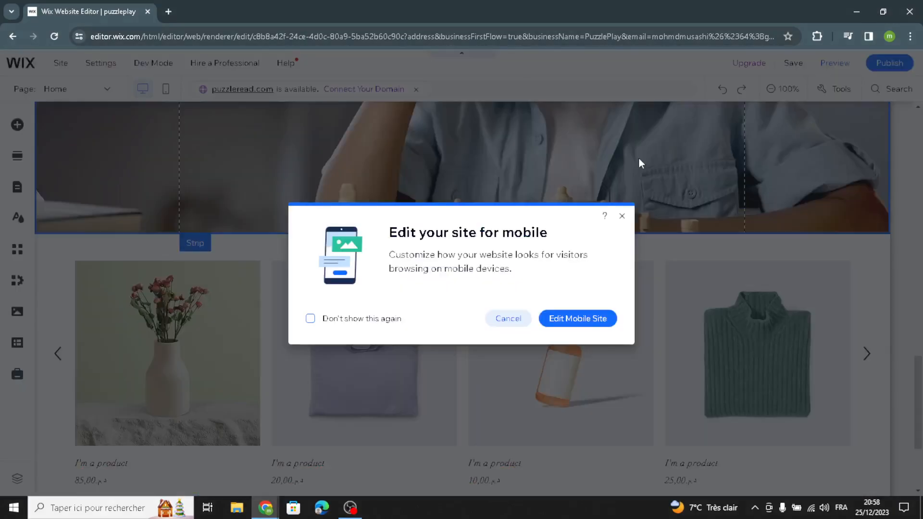
pyautogui.click(624, 216)
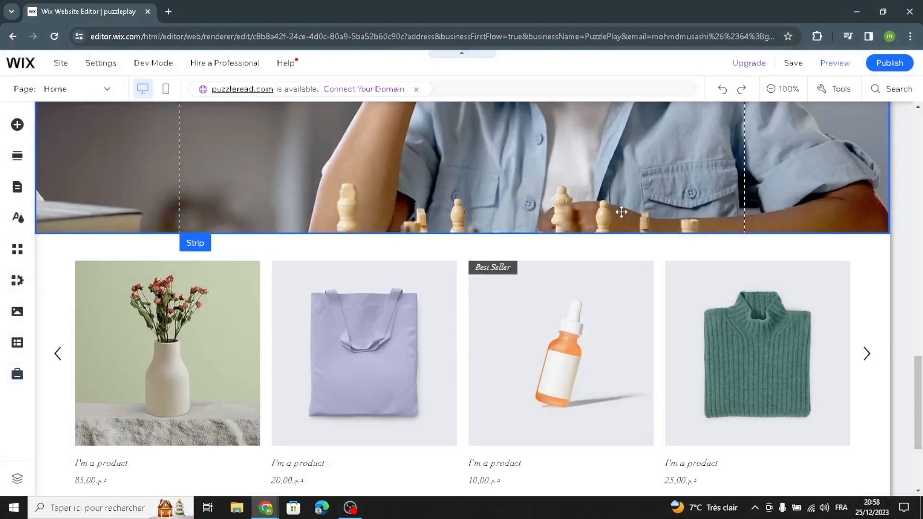